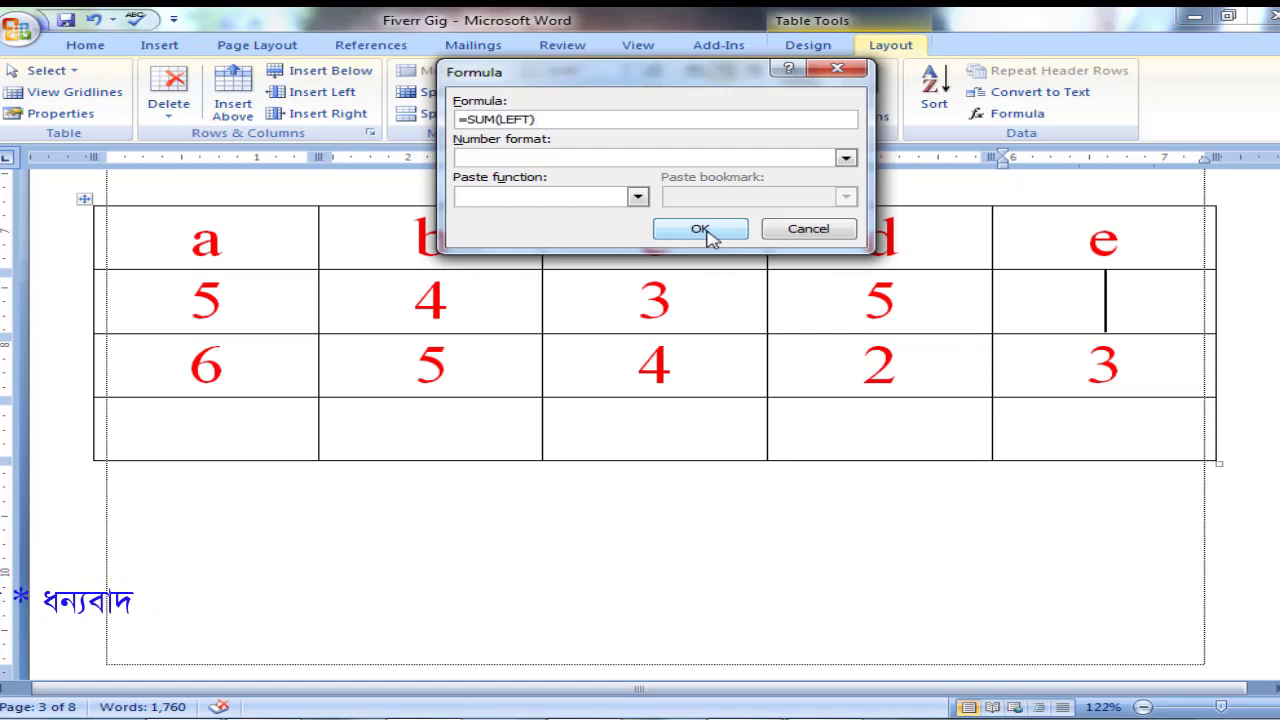
Insert the formula =SUM(LEFT) in the second-row cell of column e and delete its result.
{"action": "left_click", "coordinate": [703, 232]}
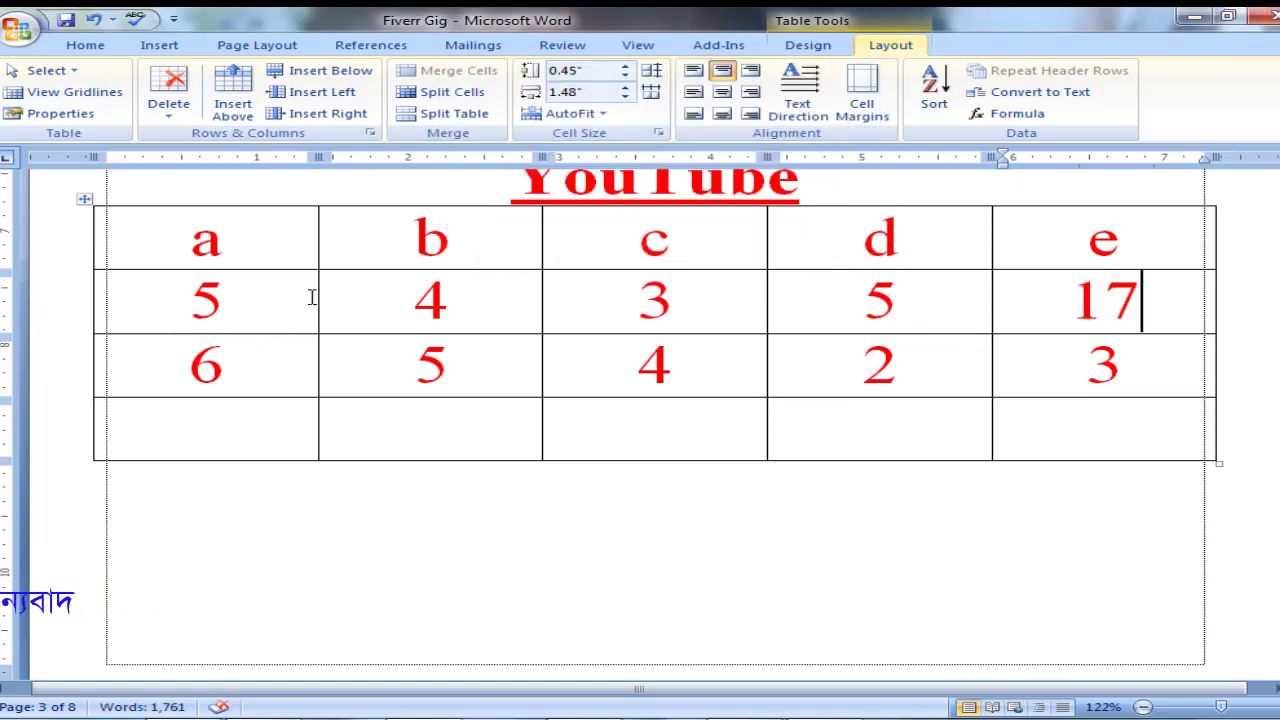
{"action": "double_click", "coordinate": [1164, 305]}
{"action": "key", "text": "Delete"}
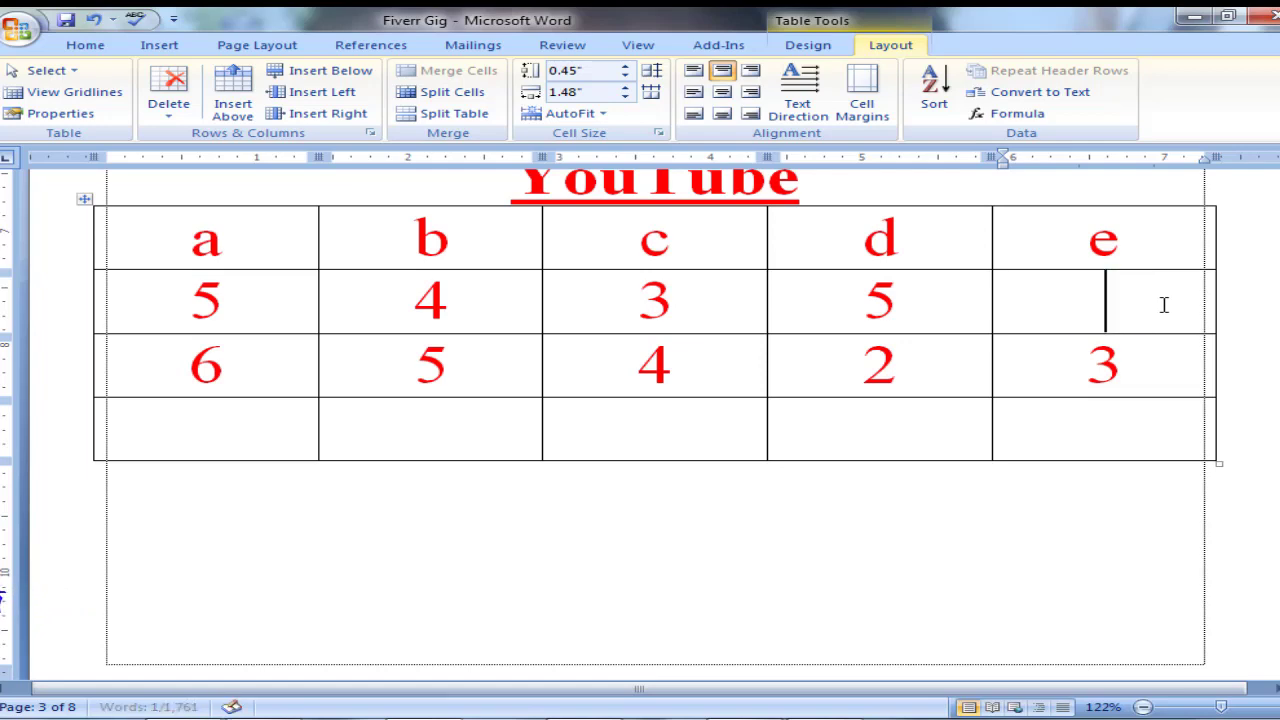
Insert the formula =a2+a3 in the empty second-row cell of column e.
{"action": "left_click", "coordinate": [1017, 114]}
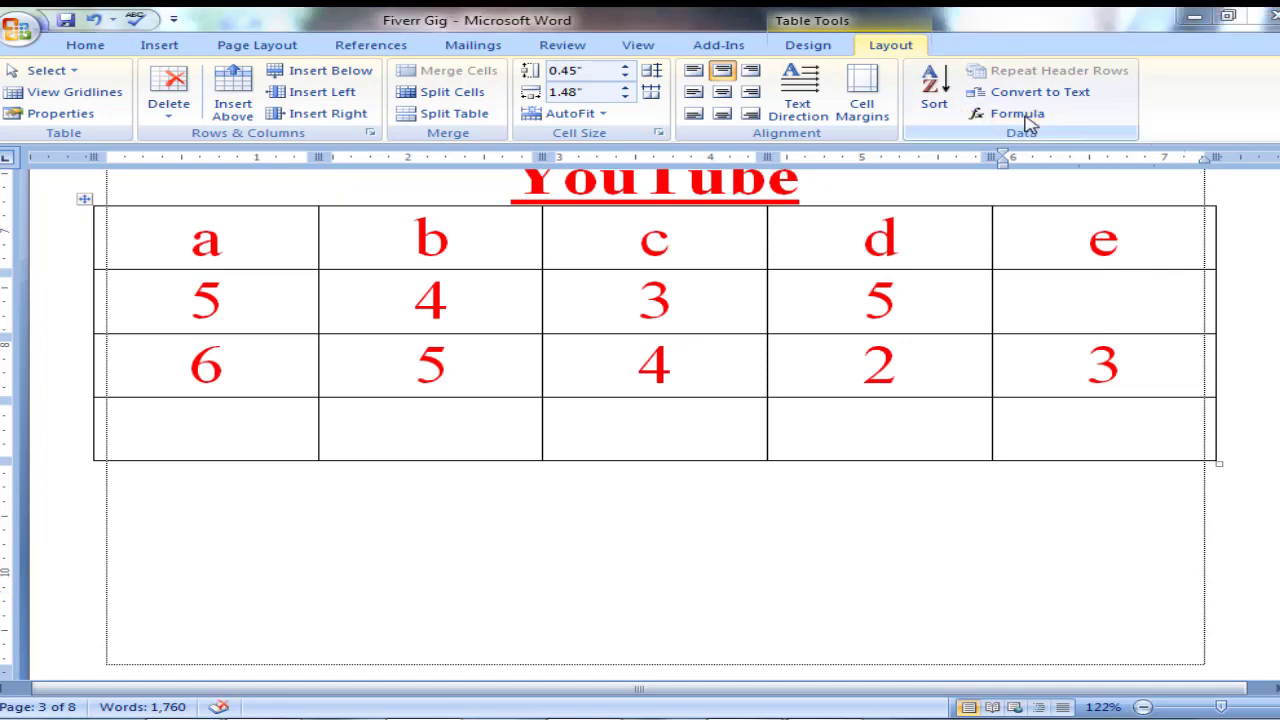
{"action": "left_click_drag", "start_coordinate": [615, 80], "coordinate": [668, 58]}
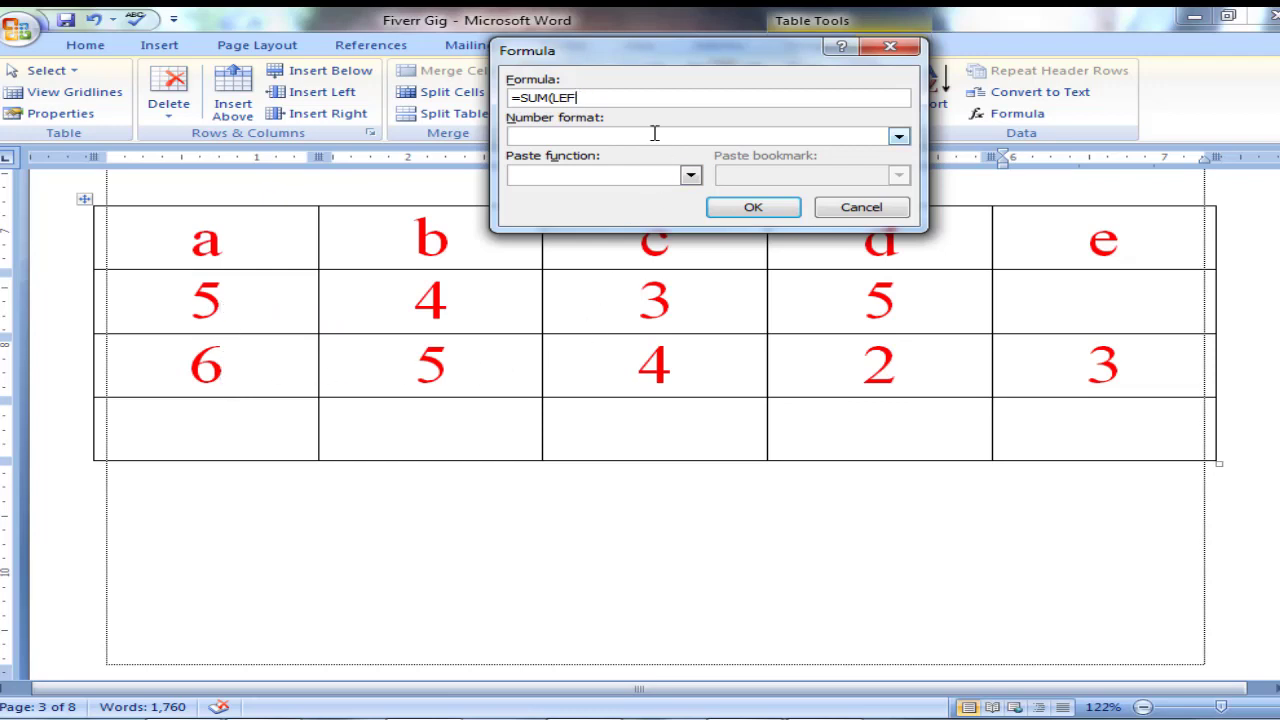
{"action": "key", "text": "BackSpace"}
{"action": "key", "text": "BackSpace"}
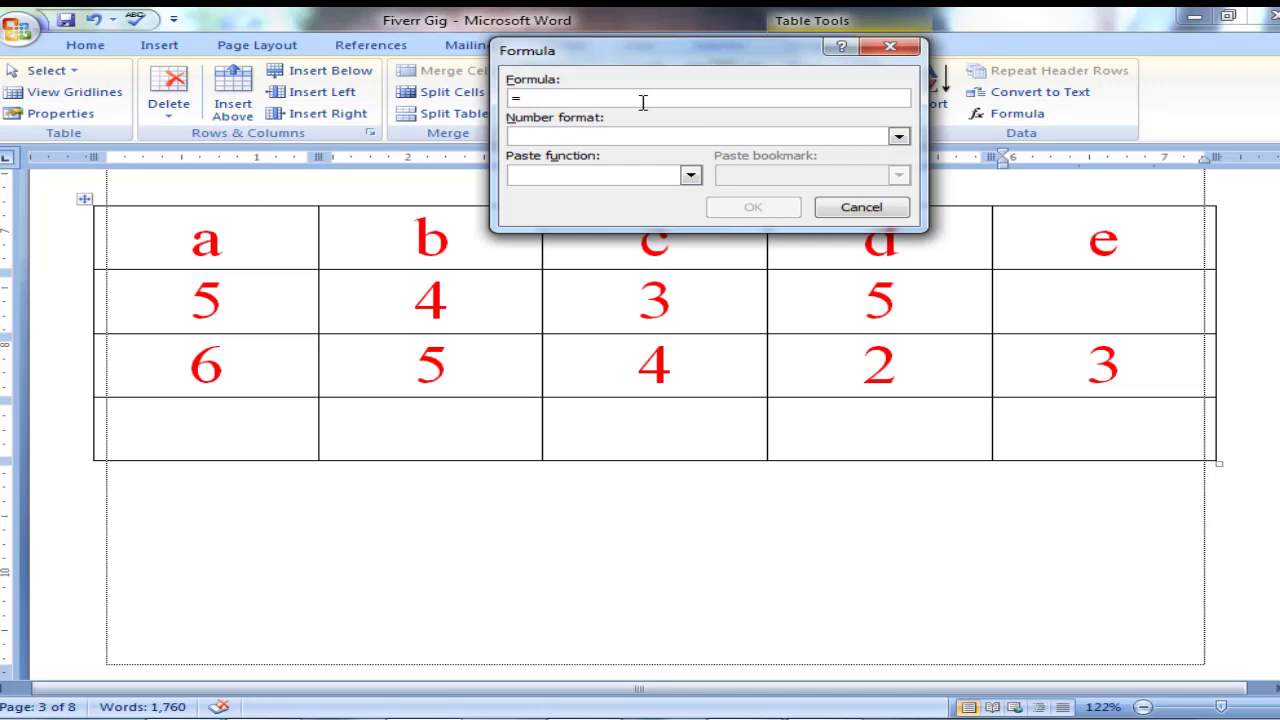
{"action": "type", "text": "a2+a3"}
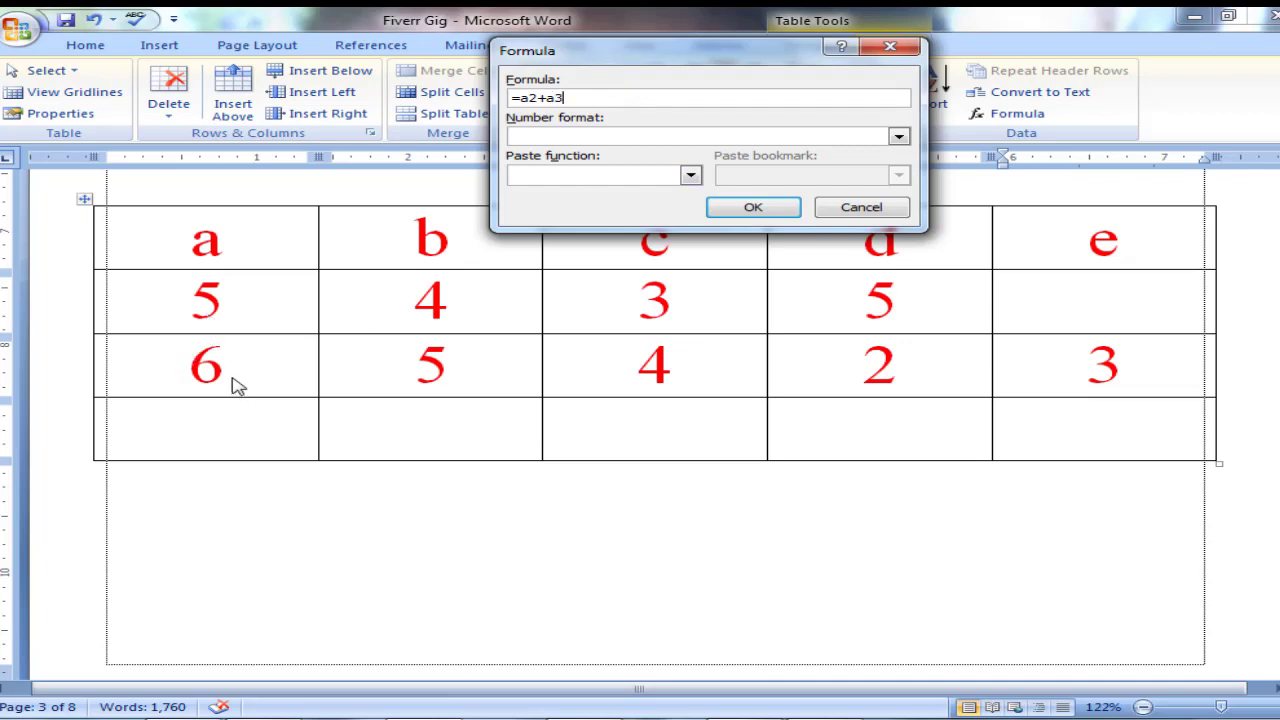
{"action": "left_click", "coordinate": [752, 210]}
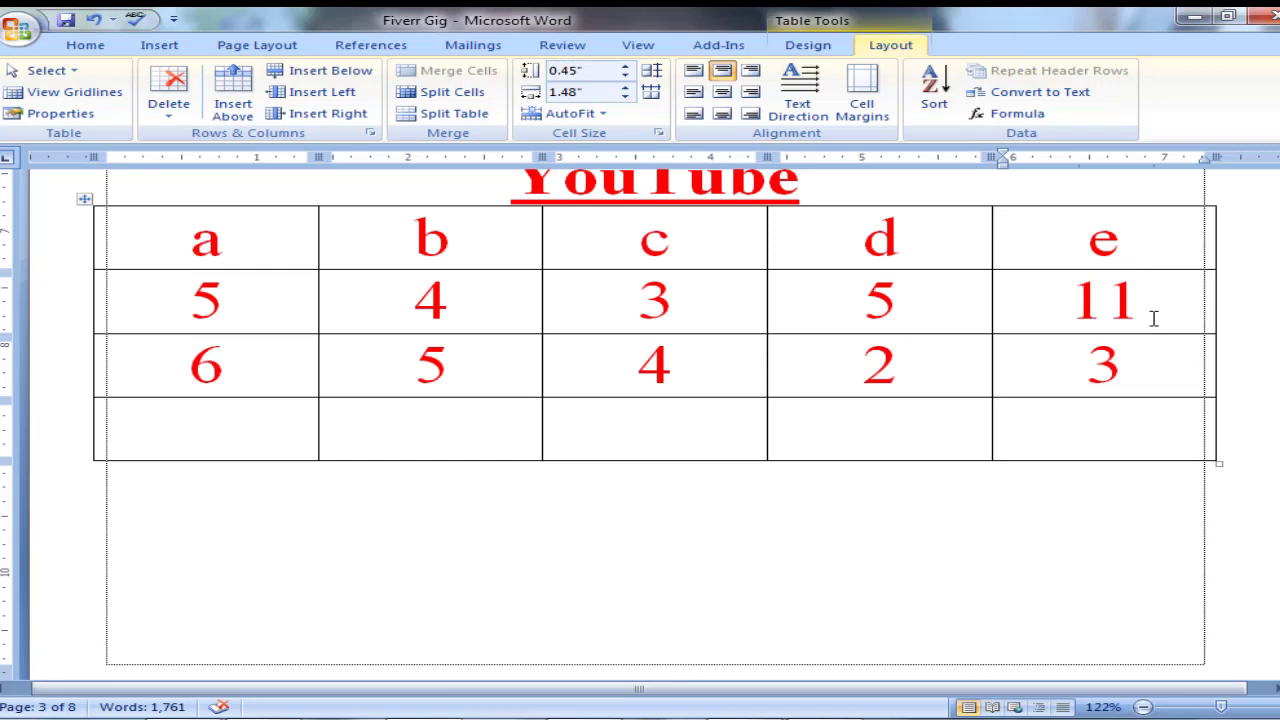
Insert the formula =SUM(ABOVE) in the last-row cell of column c and delete its result.
{"action": "left_click", "coordinate": [660, 436]}
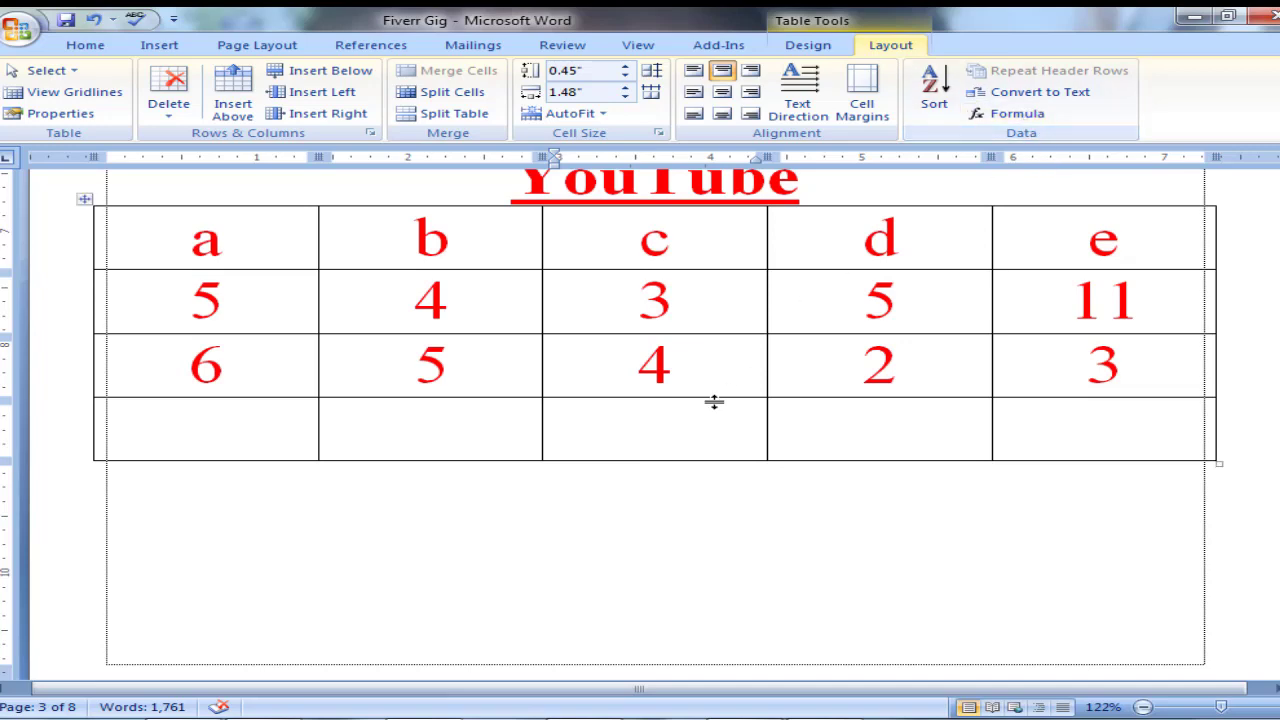
{"action": "left_click", "coordinate": [1028, 119]}
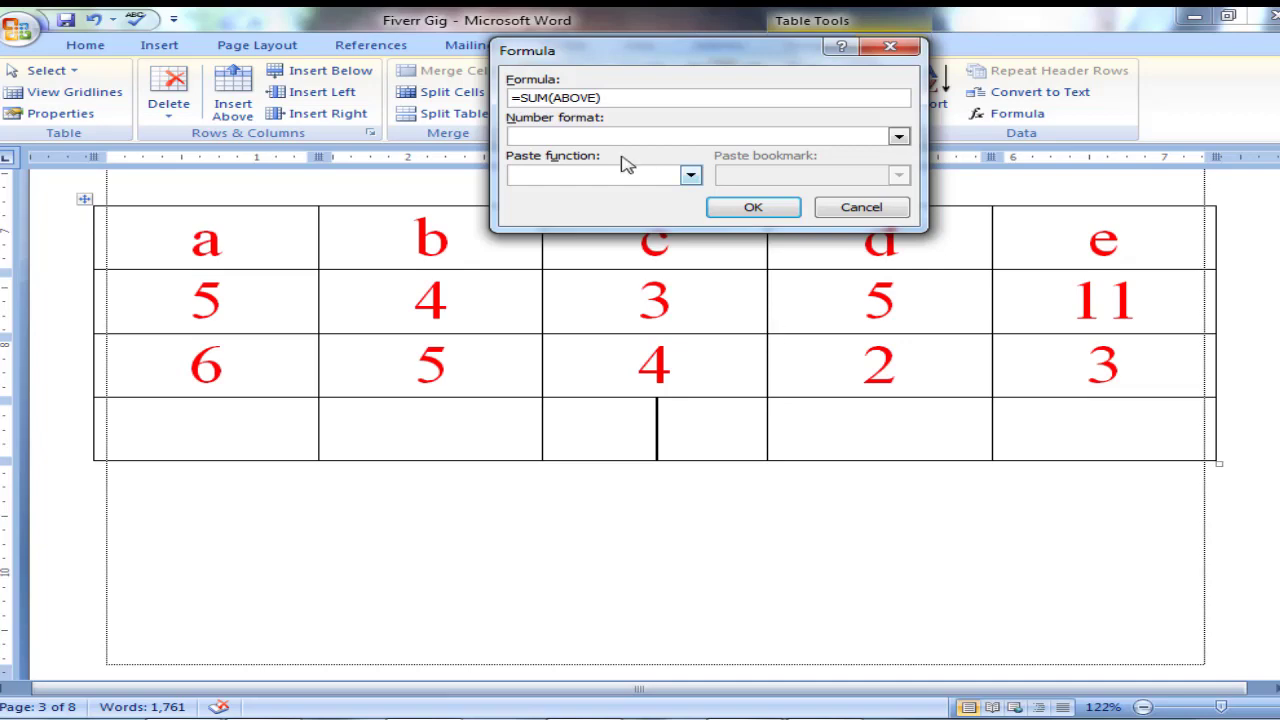
{"action": "left_click", "coordinate": [757, 211]}
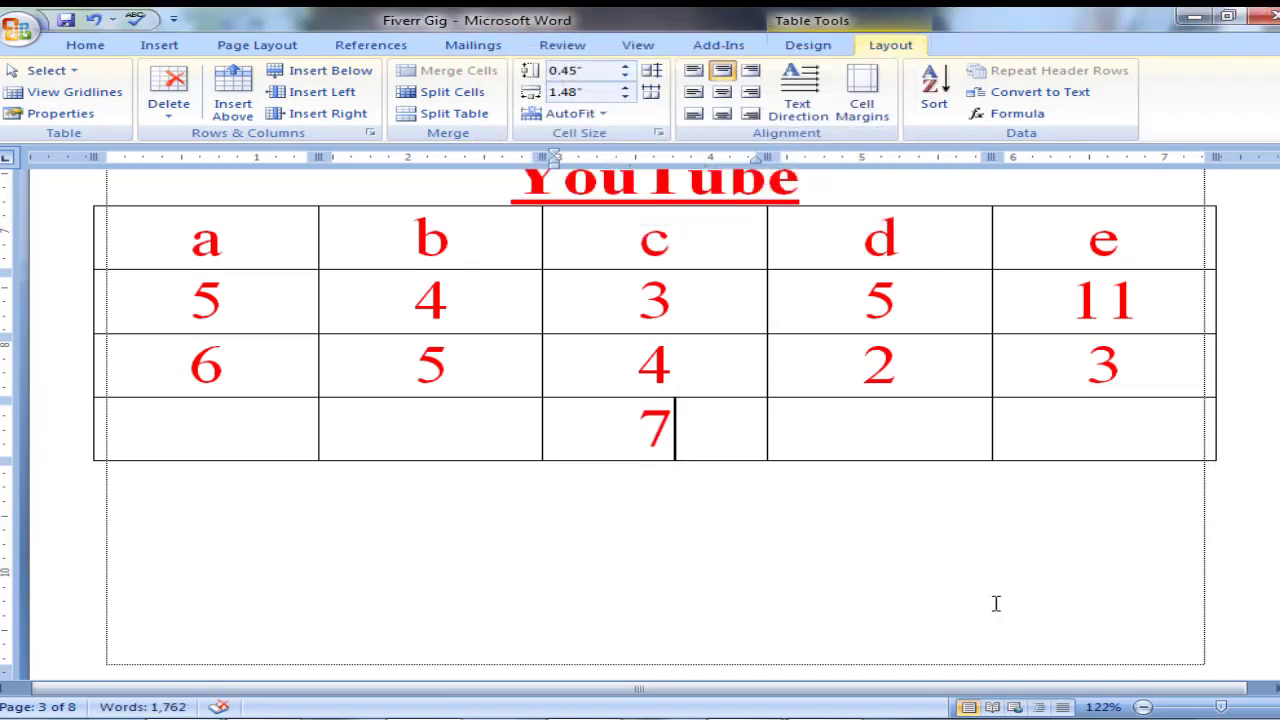
{"action": "key", "text": "shift+Left"}
{"action": "key", "text": "Delete"}
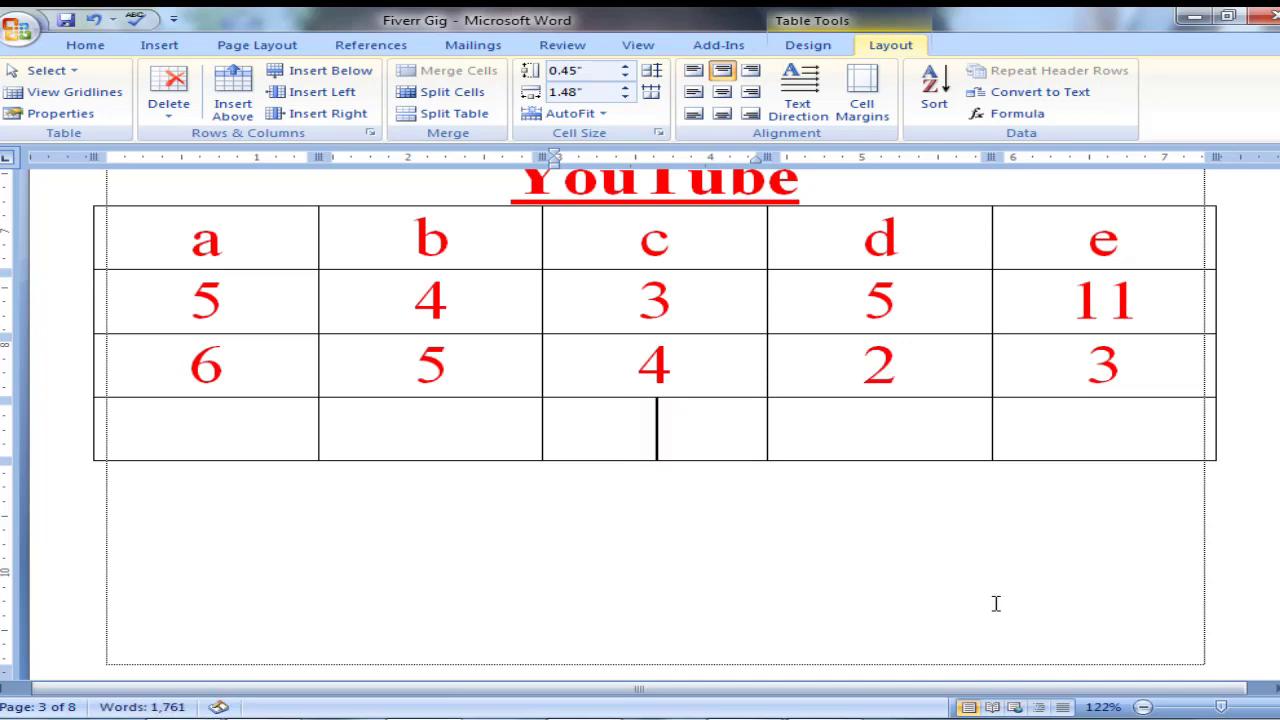
Insert the formula =b2+e2 in the last-row cell of column c.
{"action": "left_click", "coordinate": [1020, 116]}
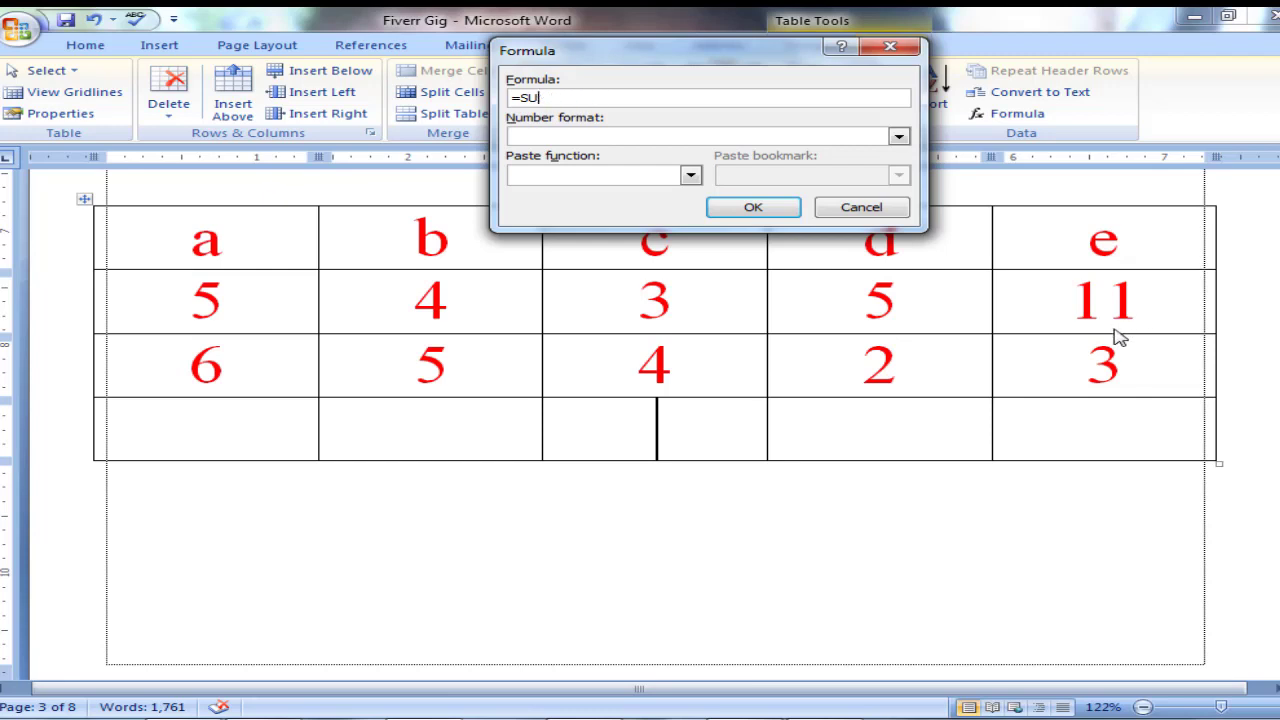
{"action": "key", "text": "BackSpace"}
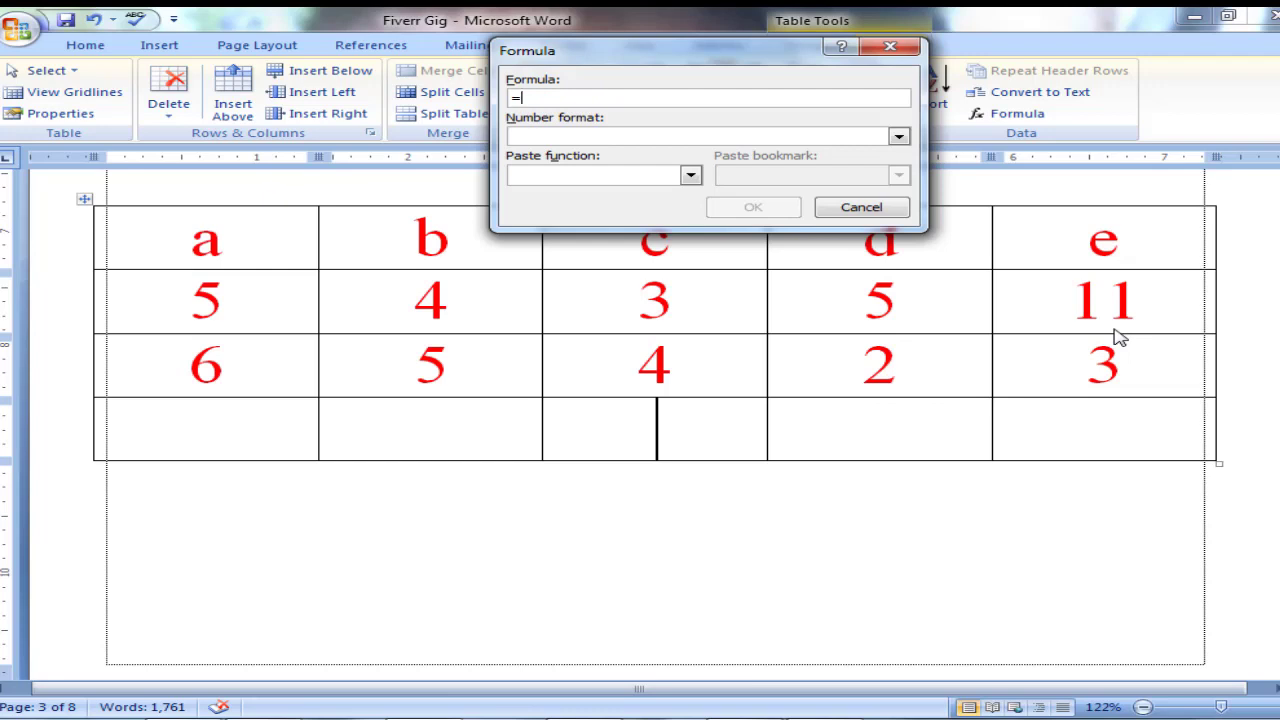
{"action": "type", "text": "b2+e2"}
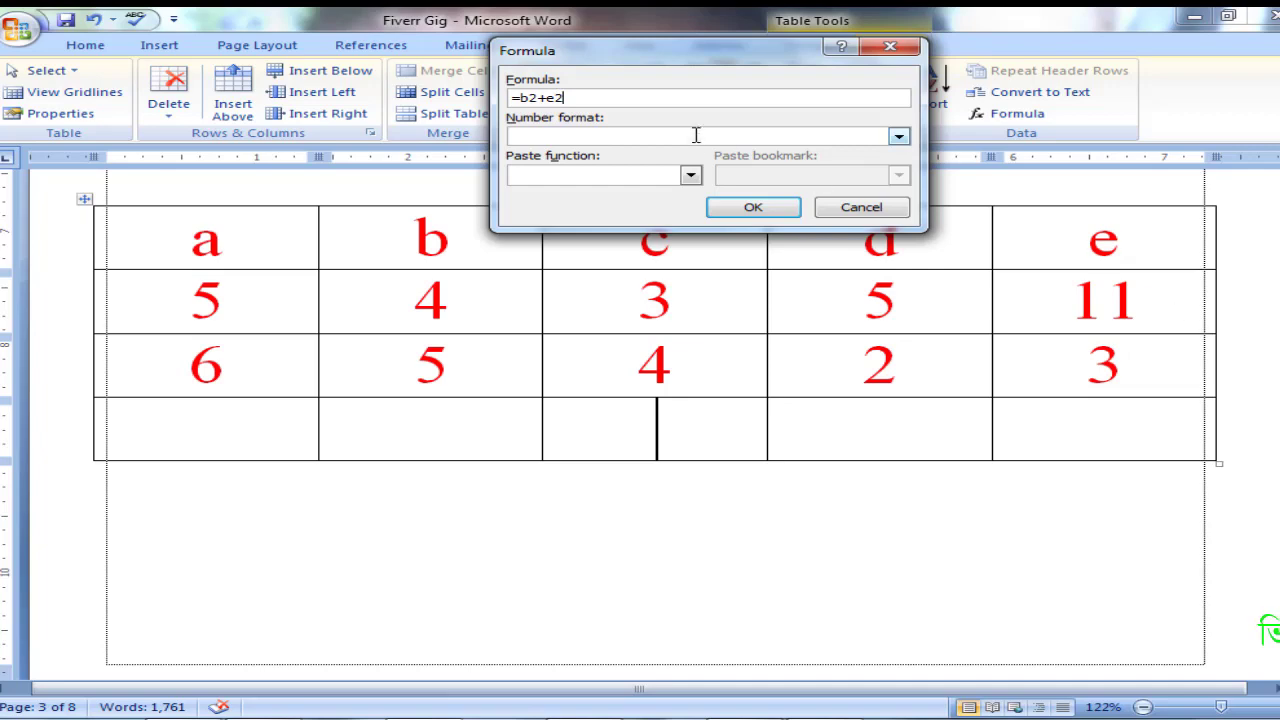
{"action": "left_click", "coordinate": [766, 211]}
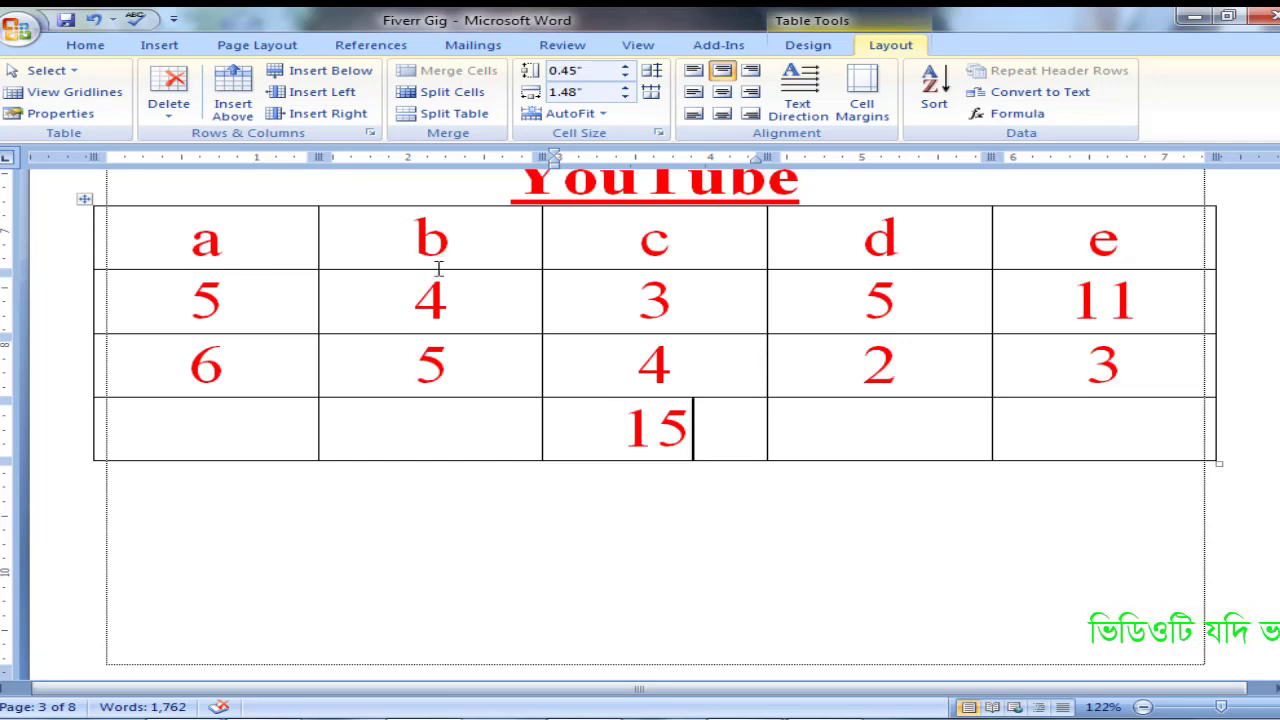
Insert the formula =d2-d3 in the last-row cell of column d.
{"action": "left_click", "coordinate": [894, 415]}
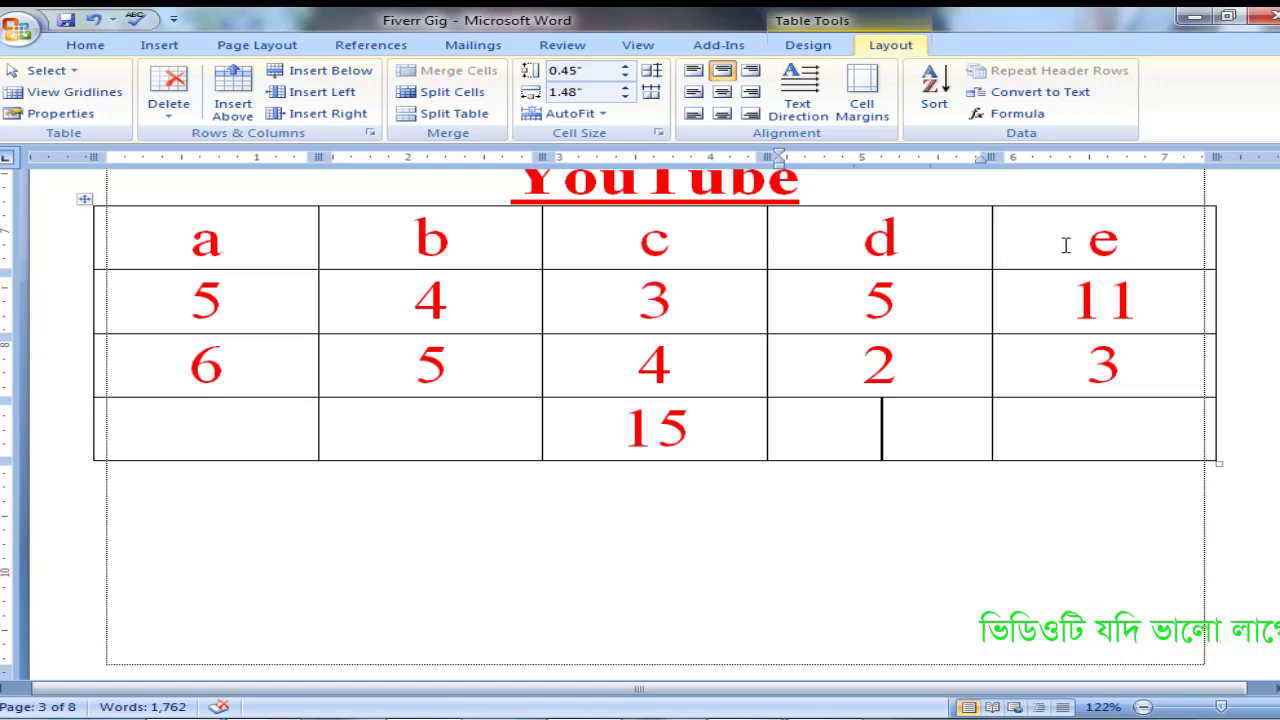
{"action": "left_click", "coordinate": [1020, 115]}
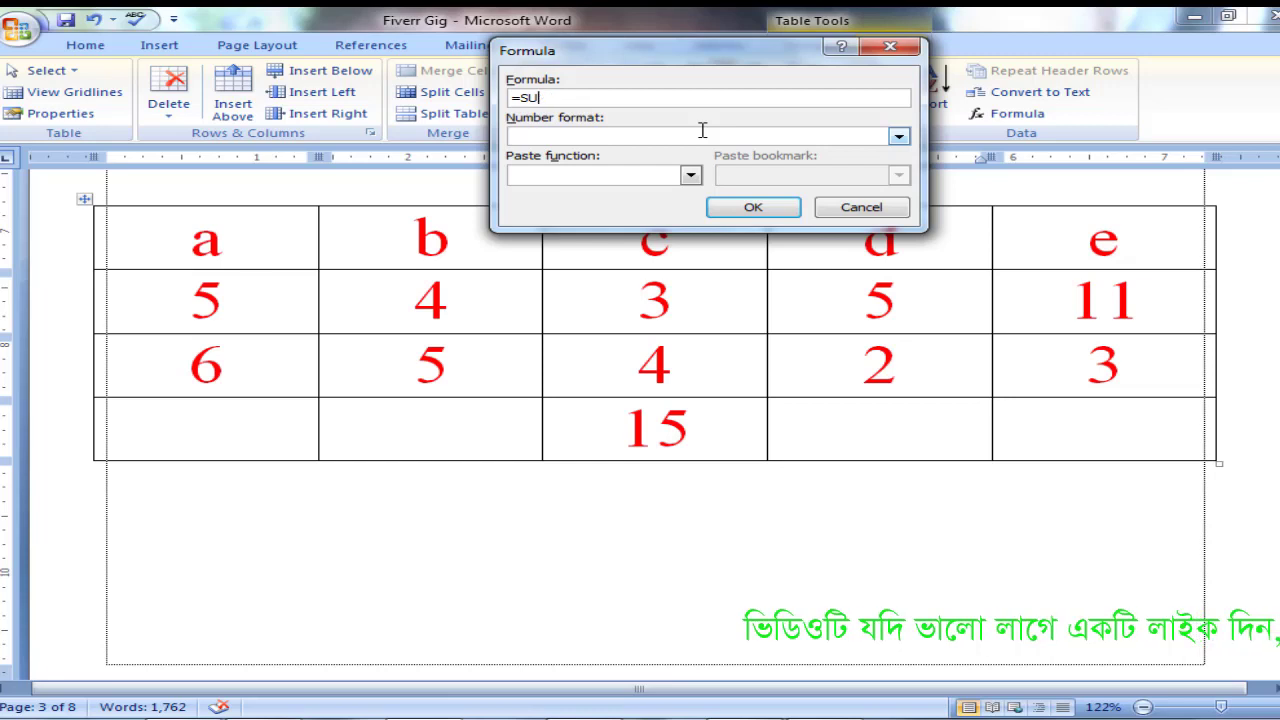
{"action": "key", "text": "BackSpace"}
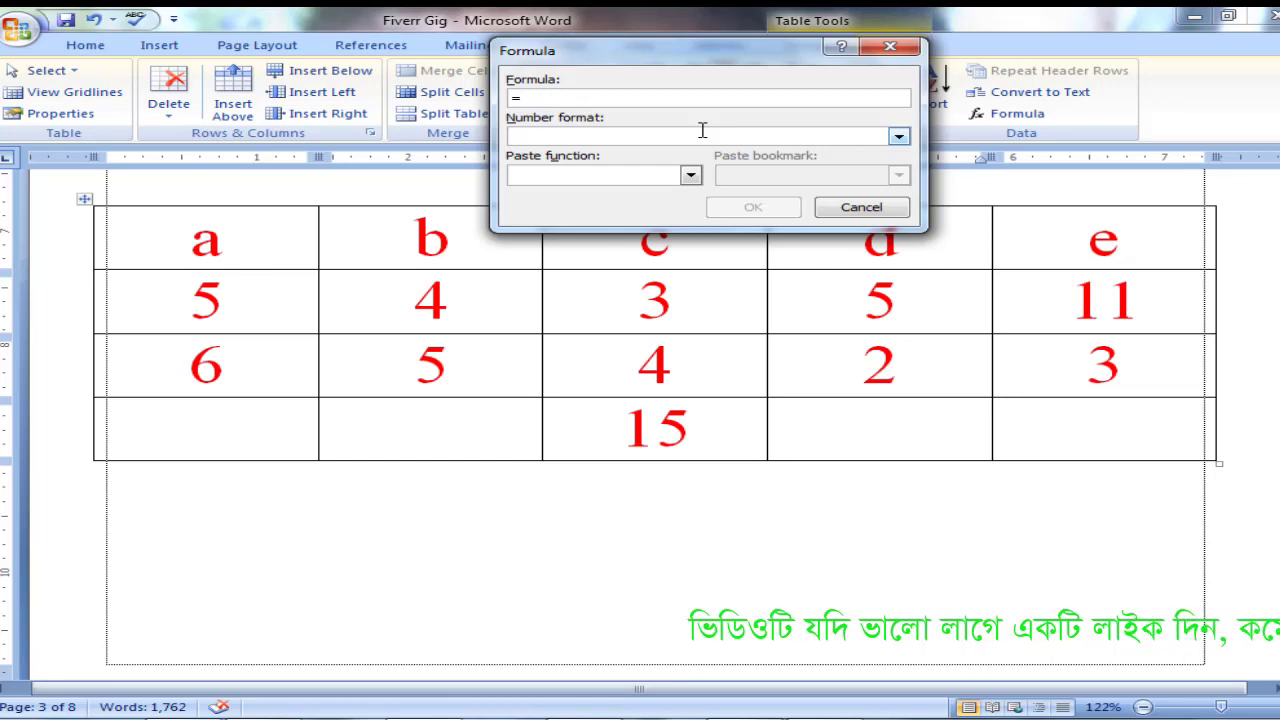
{"action": "type", "text": "d2-d3"}
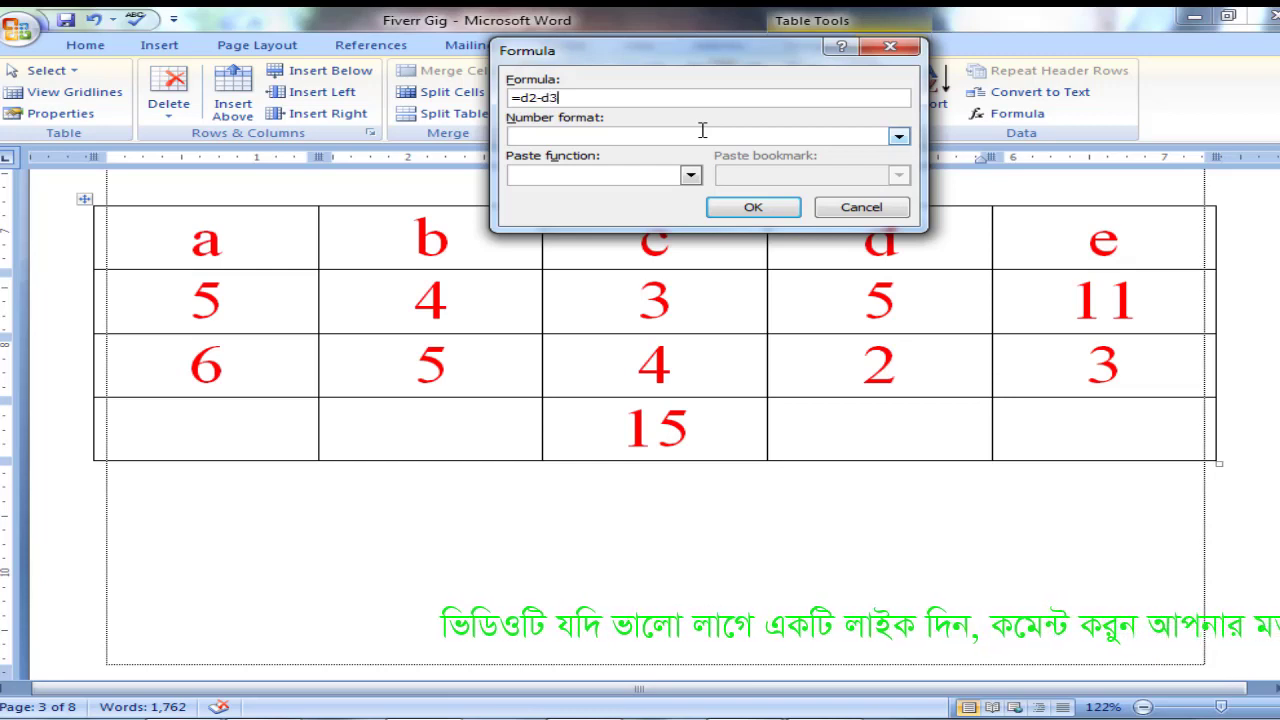
{"action": "left_click", "coordinate": [753, 207]}
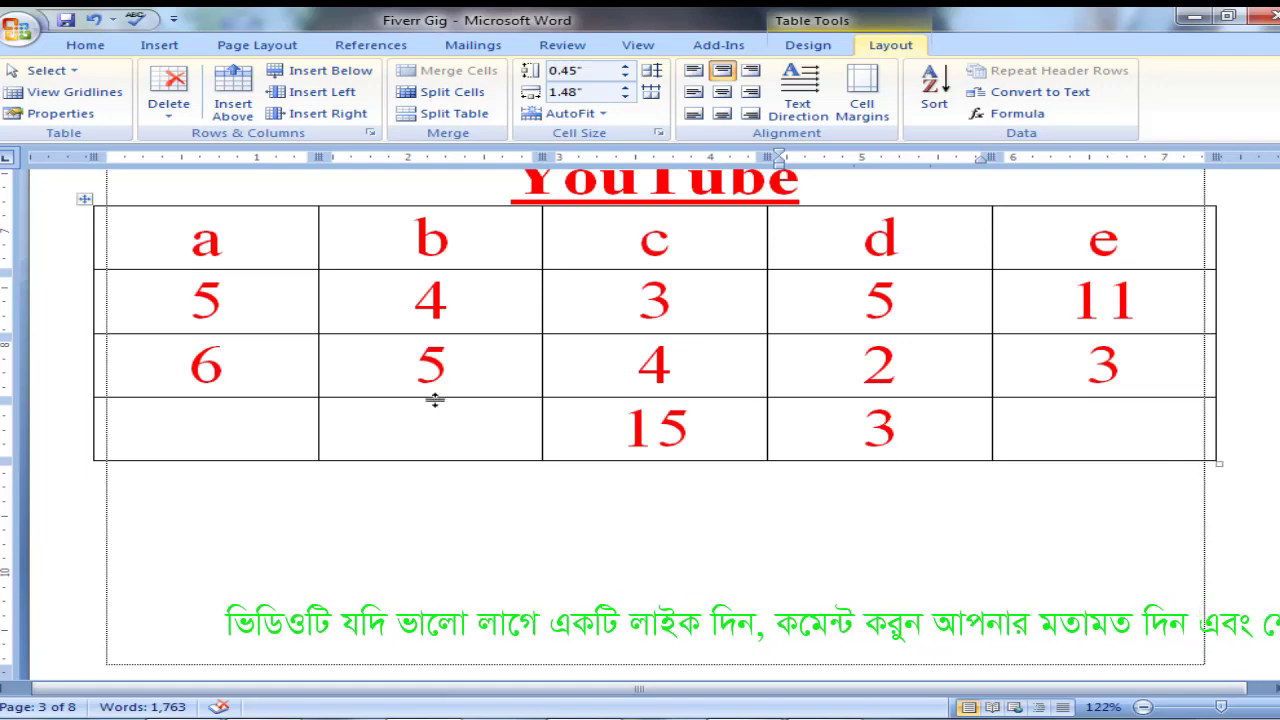
Try inserting the formula =e2-e3 over the selected third-row value of column e, and undo the insertion.
{"action": "left_click", "coordinate": [200, 433]}
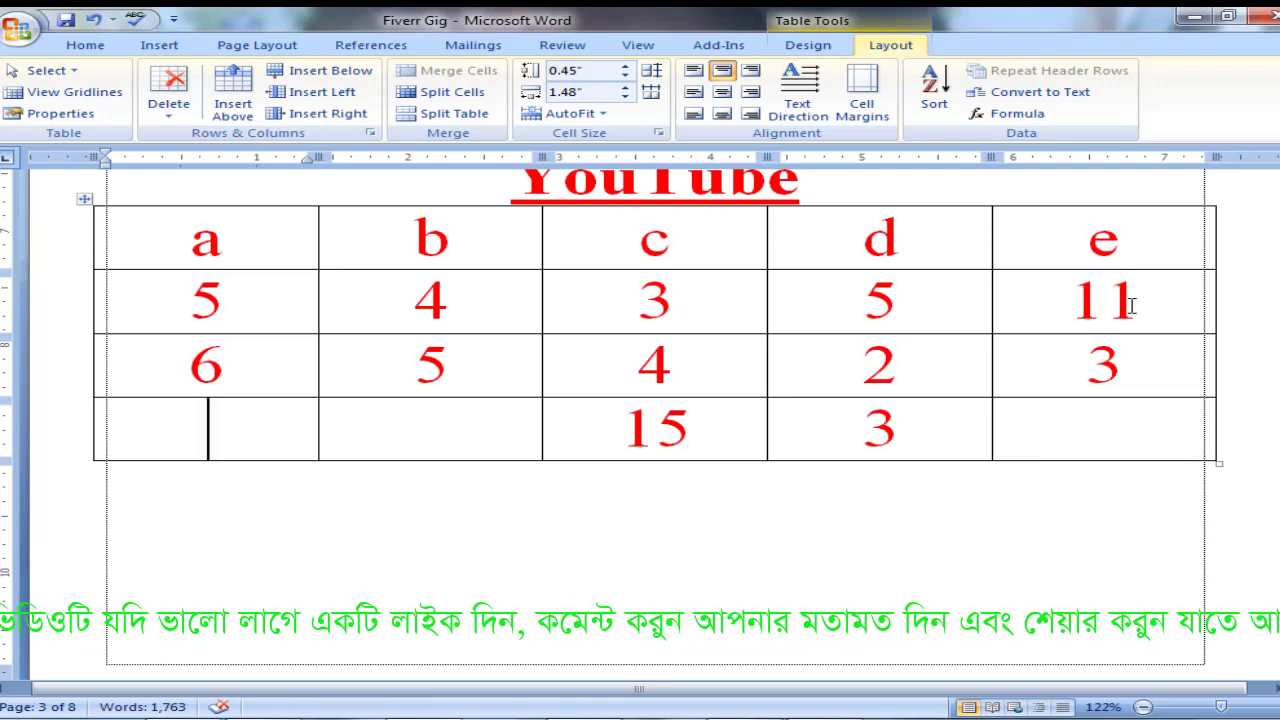
{"action": "left_click_drag", "start_coordinate": [1138, 302], "coordinate": [1082, 302]}
{"action": "left_click_drag", "start_coordinate": [1118, 378], "coordinate": [1088, 370]}
{"action": "left_click", "coordinate": [1010, 114]}
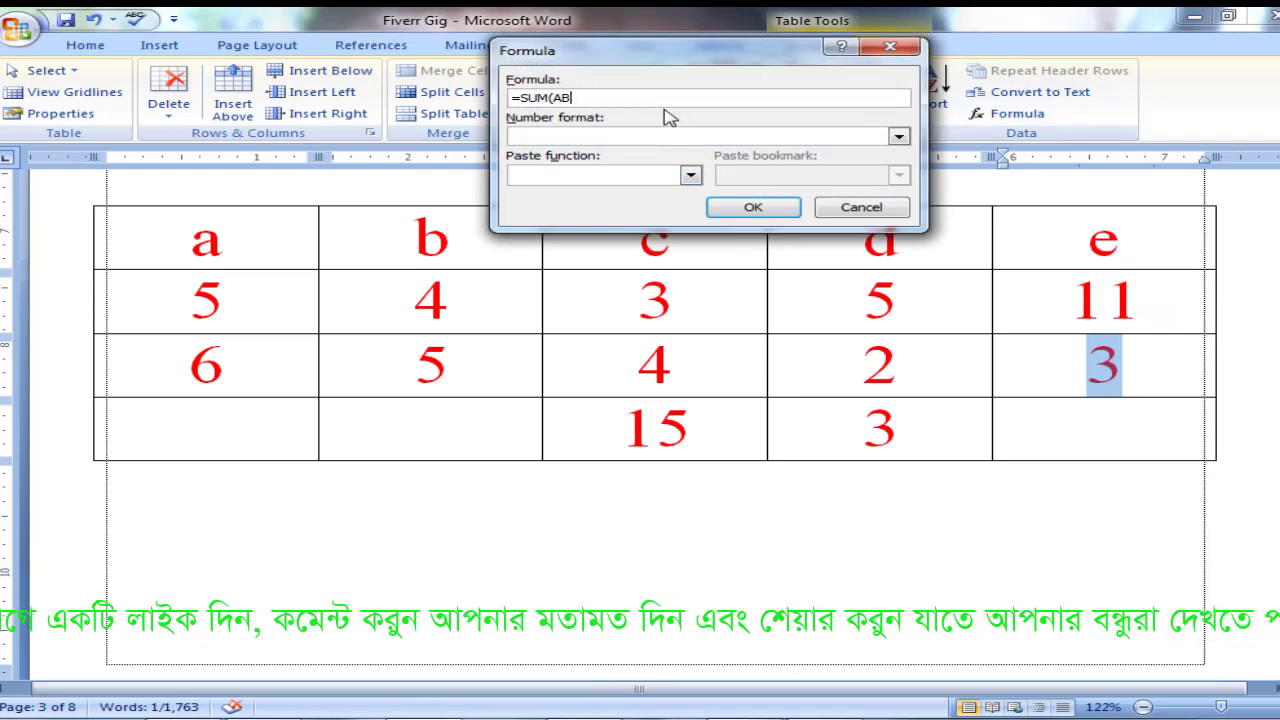
{"action": "key", "text": "BackSpace"}
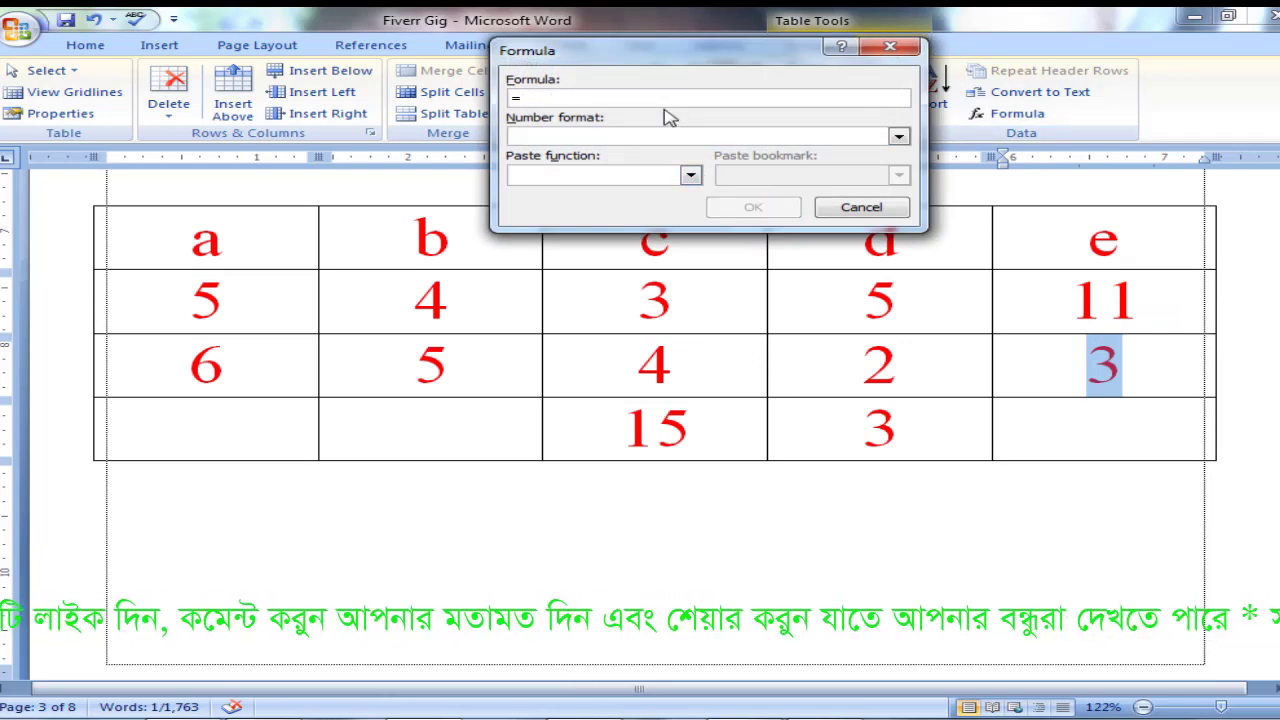
{"action": "type", "text": "e2-e3"}
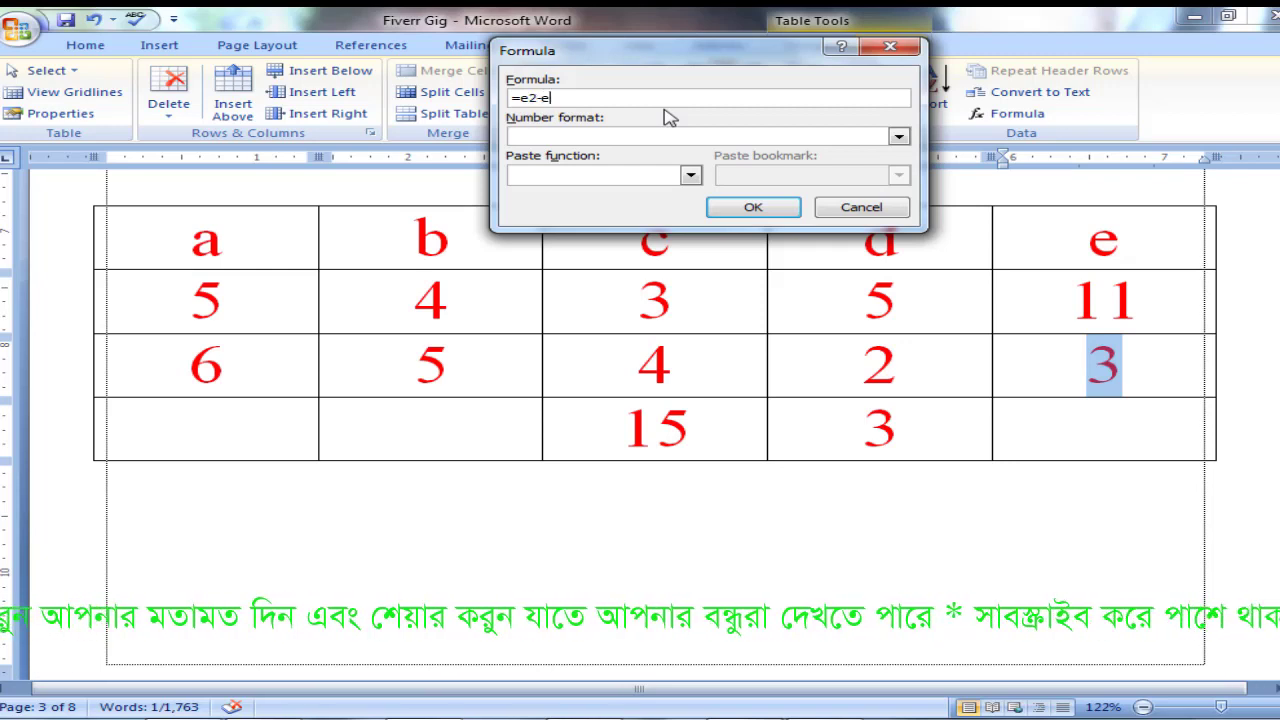
{"action": "left_click", "coordinate": [752, 208]}
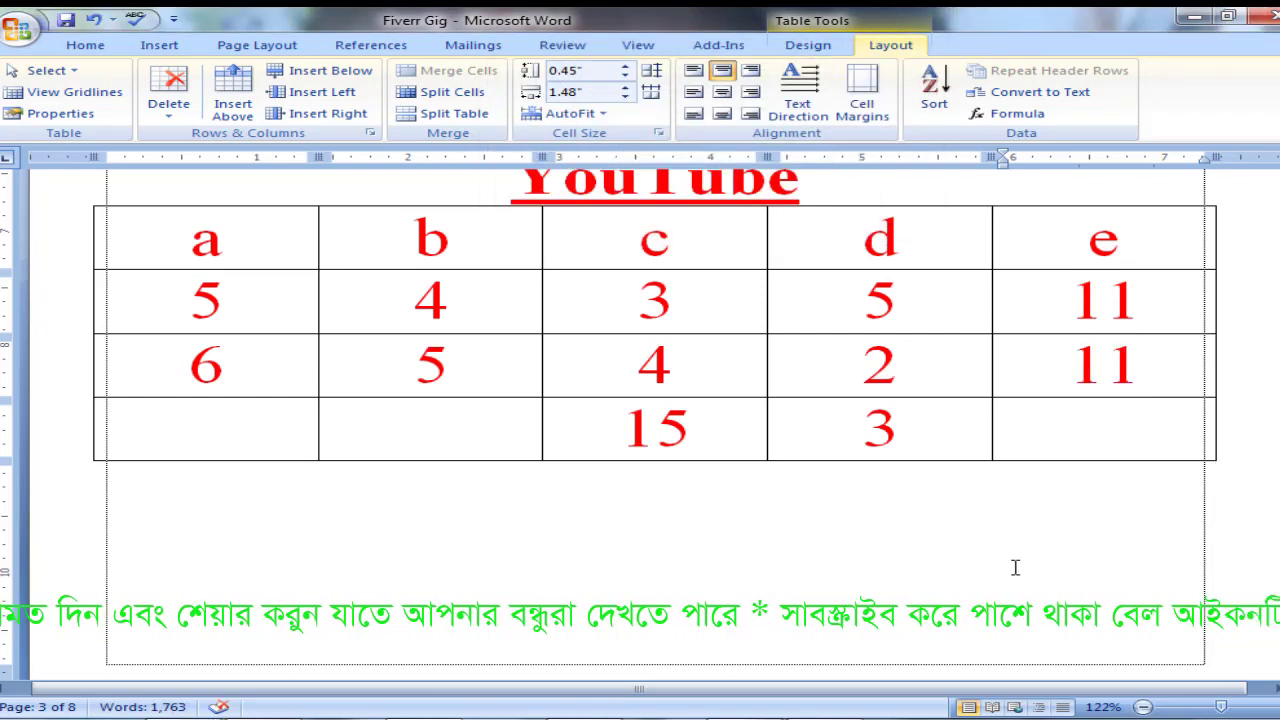
{"action": "key", "text": "F9"}
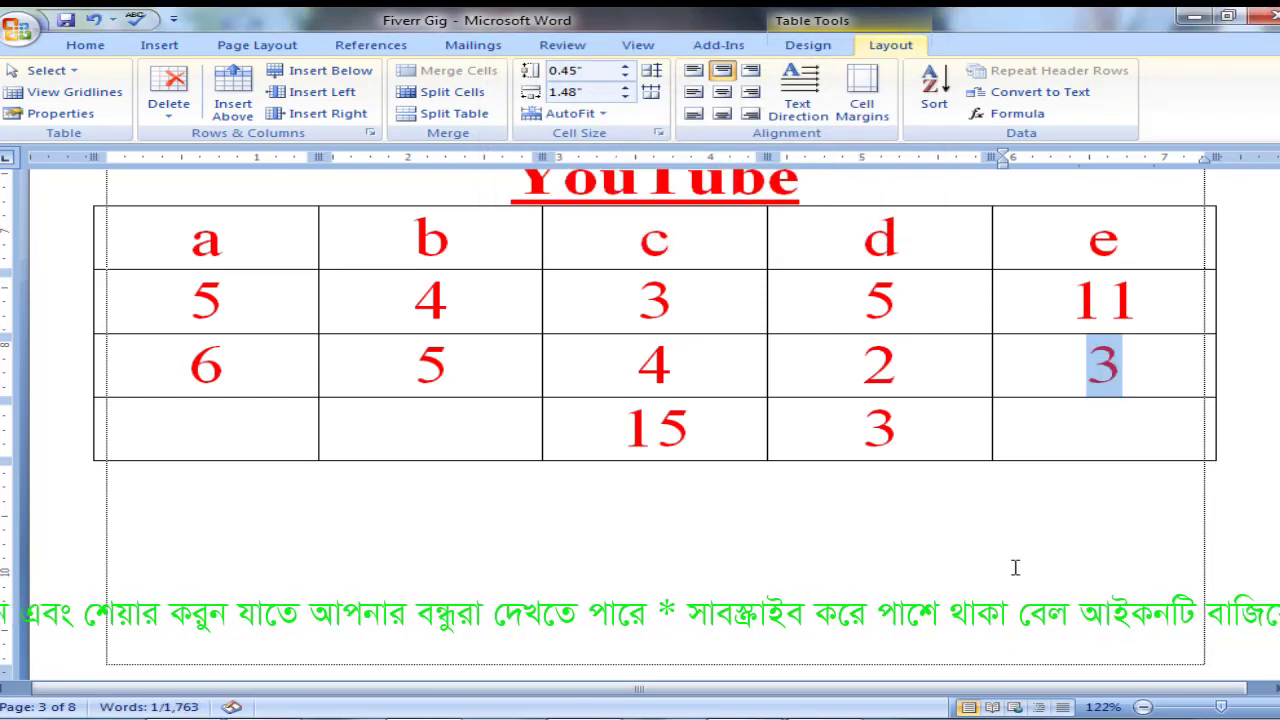
Insert the formula =e2-e3 in the last-row cell of column a.
{"action": "left_click", "coordinate": [240, 434]}
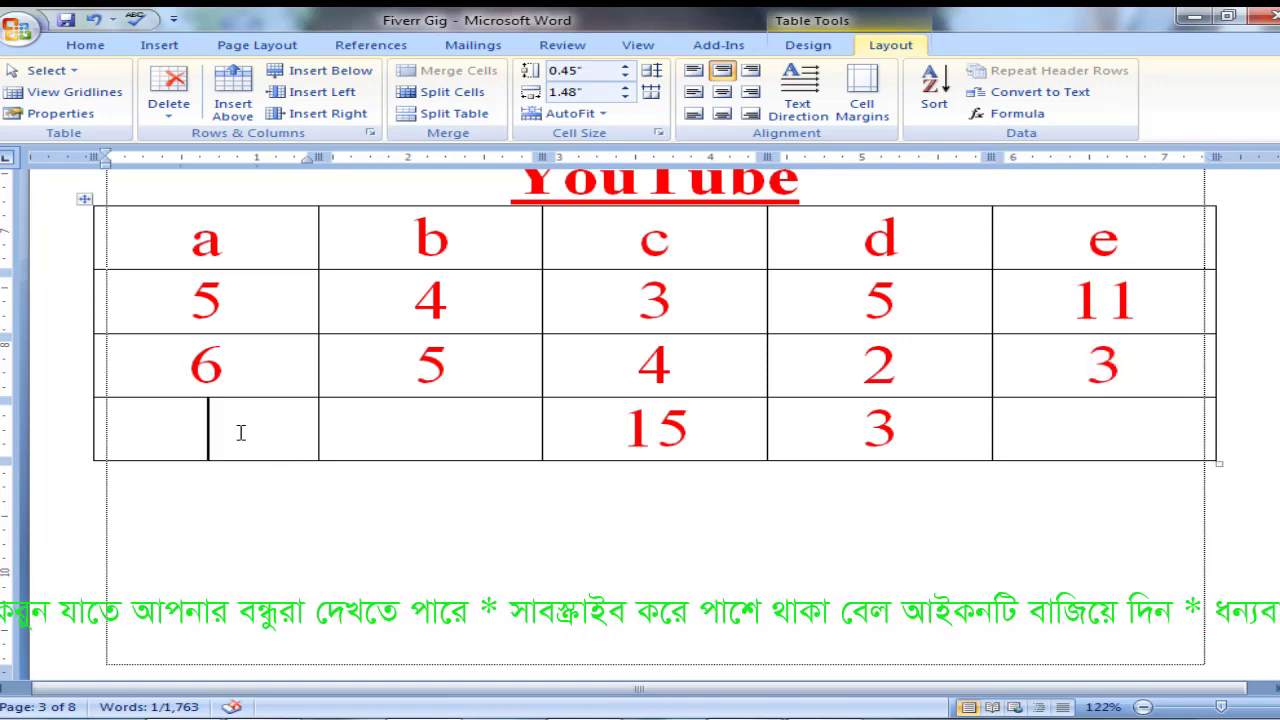
{"action": "left_click", "coordinate": [1036, 116]}
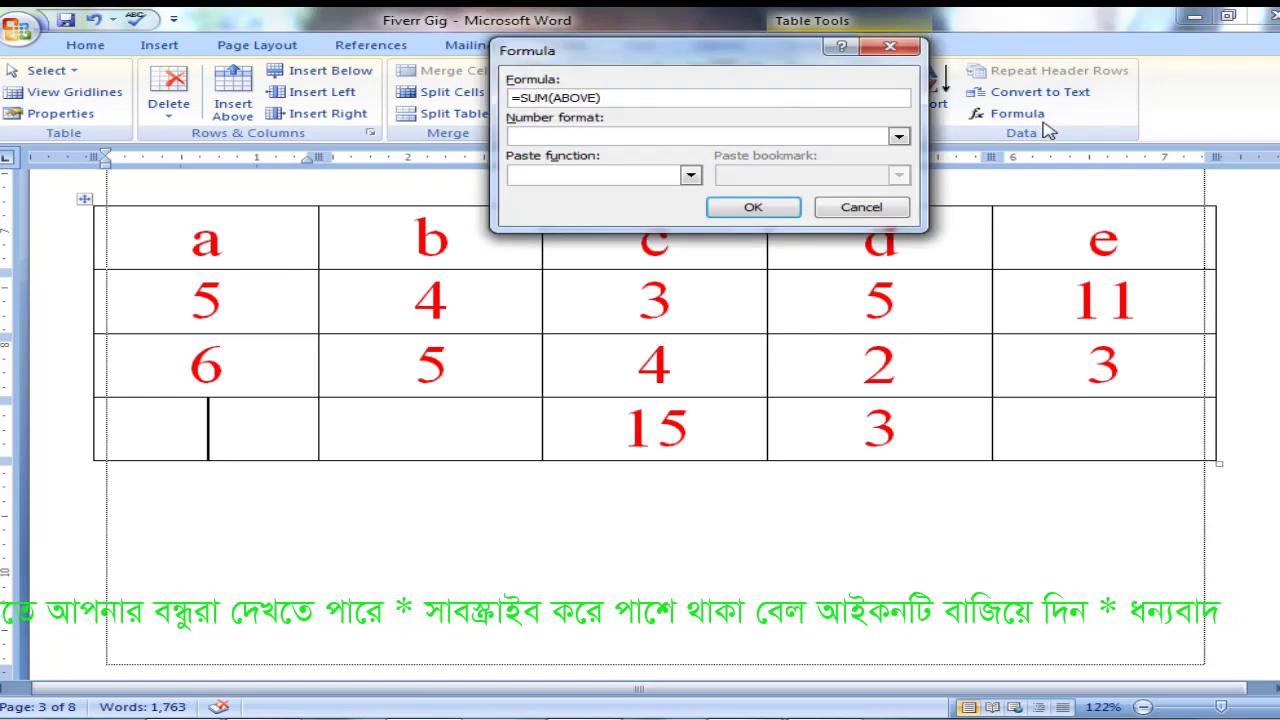
{"action": "key", "text": "BackSpace"}
{"action": "key", "text": "BackSpace"}
{"action": "key", "text": "BackSpace"}
{"action": "key", "text": "BackSpace"}
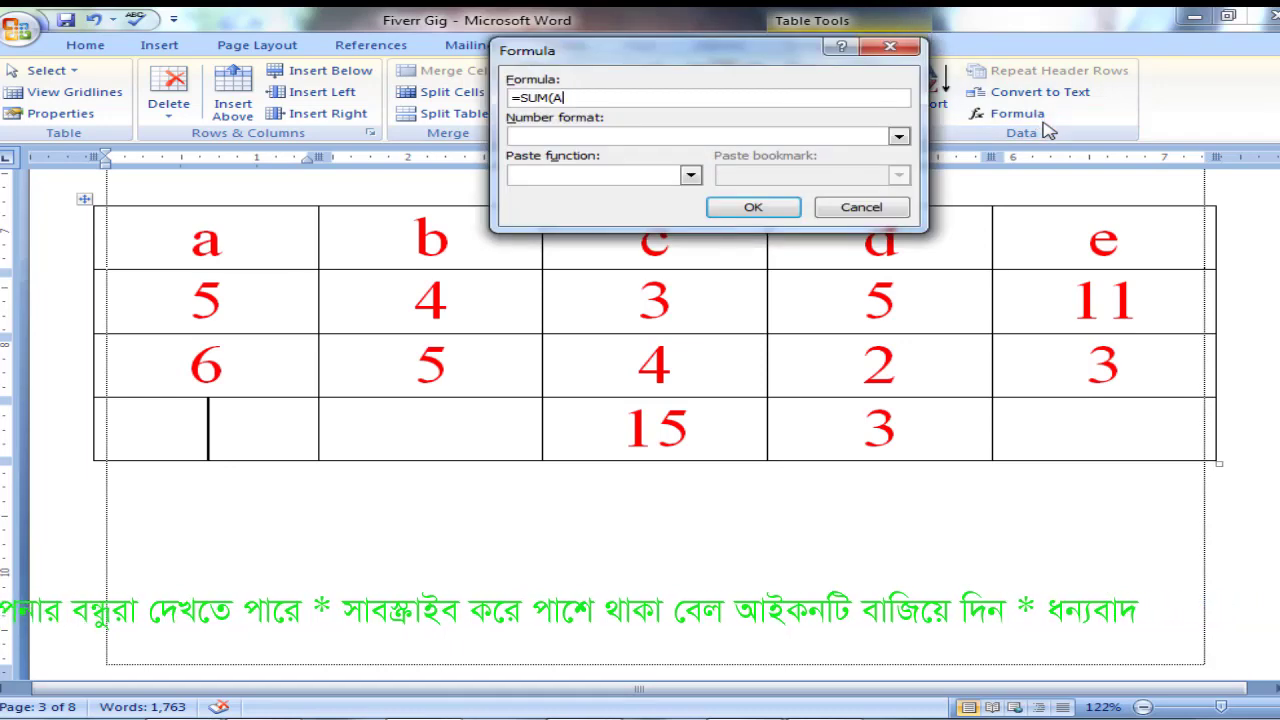
{"action": "key", "text": "BackSpace"}
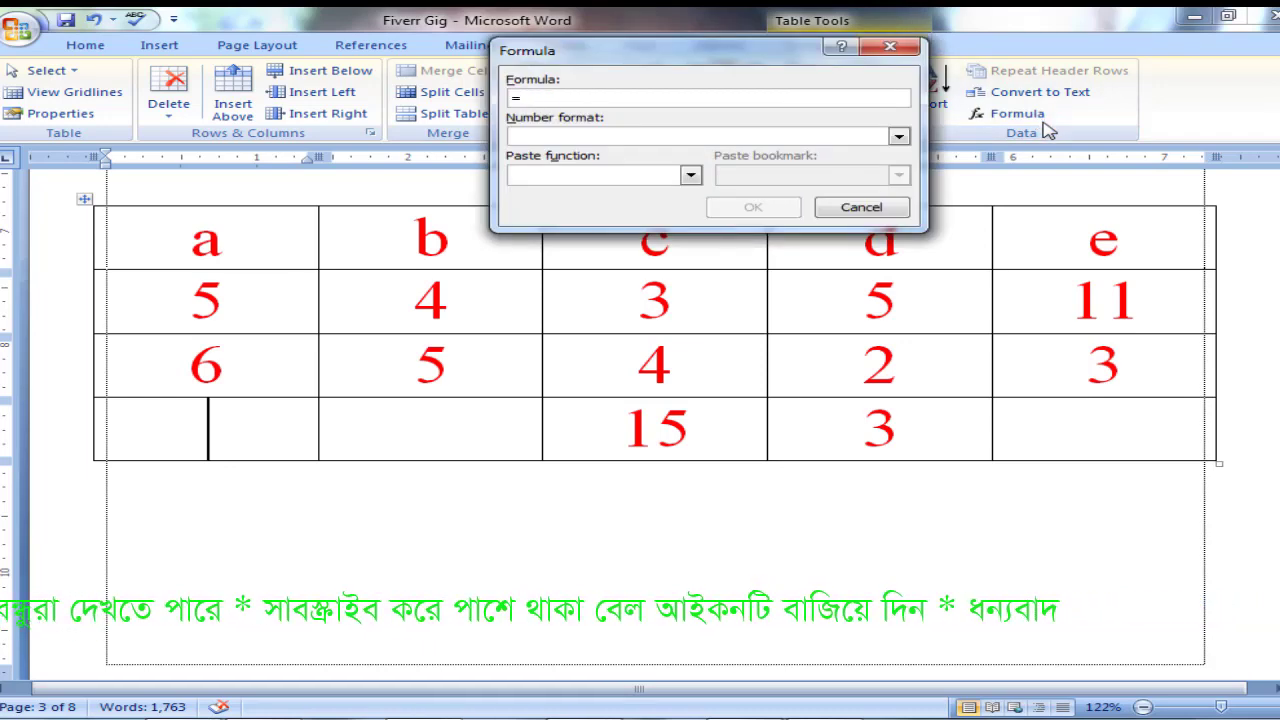
{"action": "type", "text": "e2-e3"}
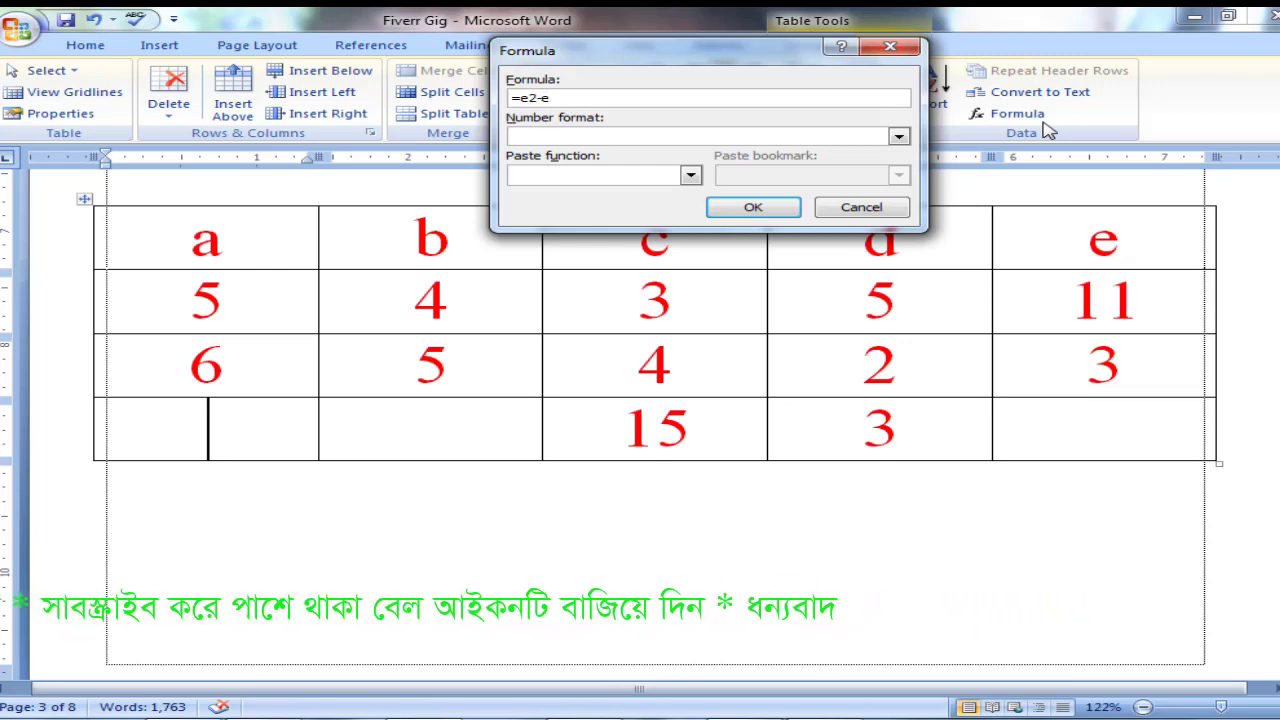
{"action": "left_click", "coordinate": [766, 208]}
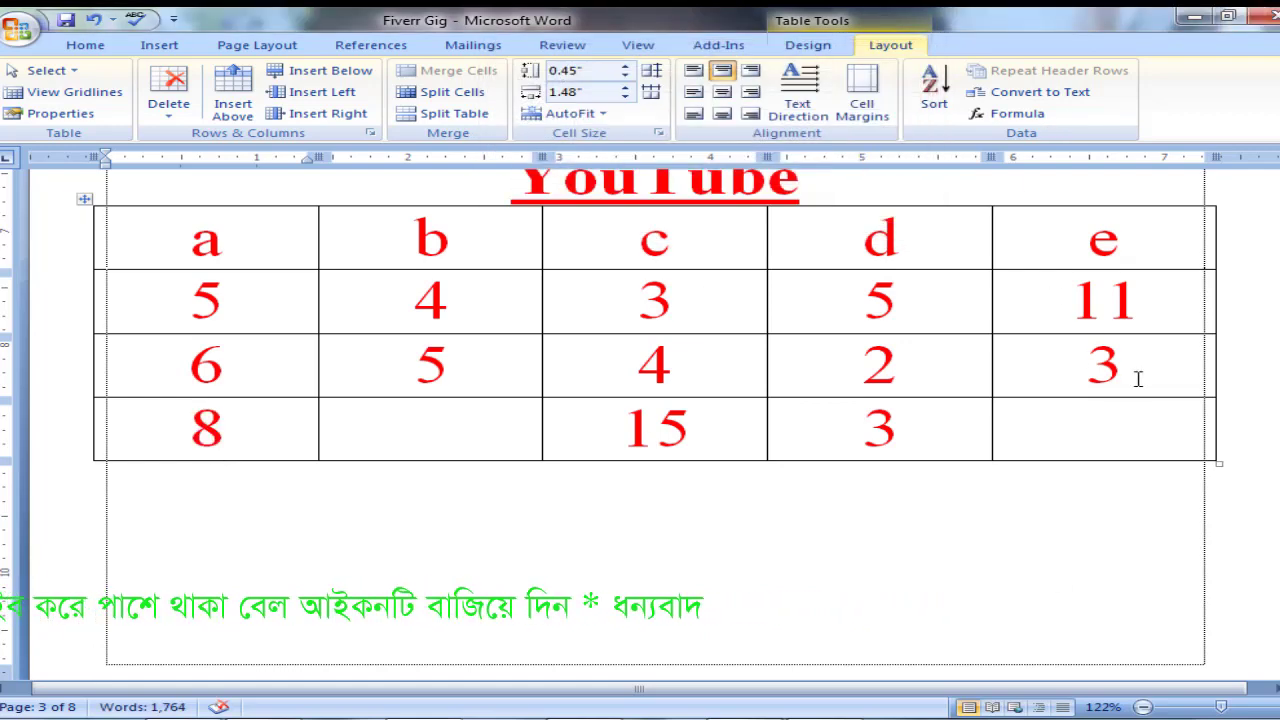
Insert the formula =b2*b3 in the last-row cell of column b.
{"action": "left_click", "coordinate": [432, 437]}
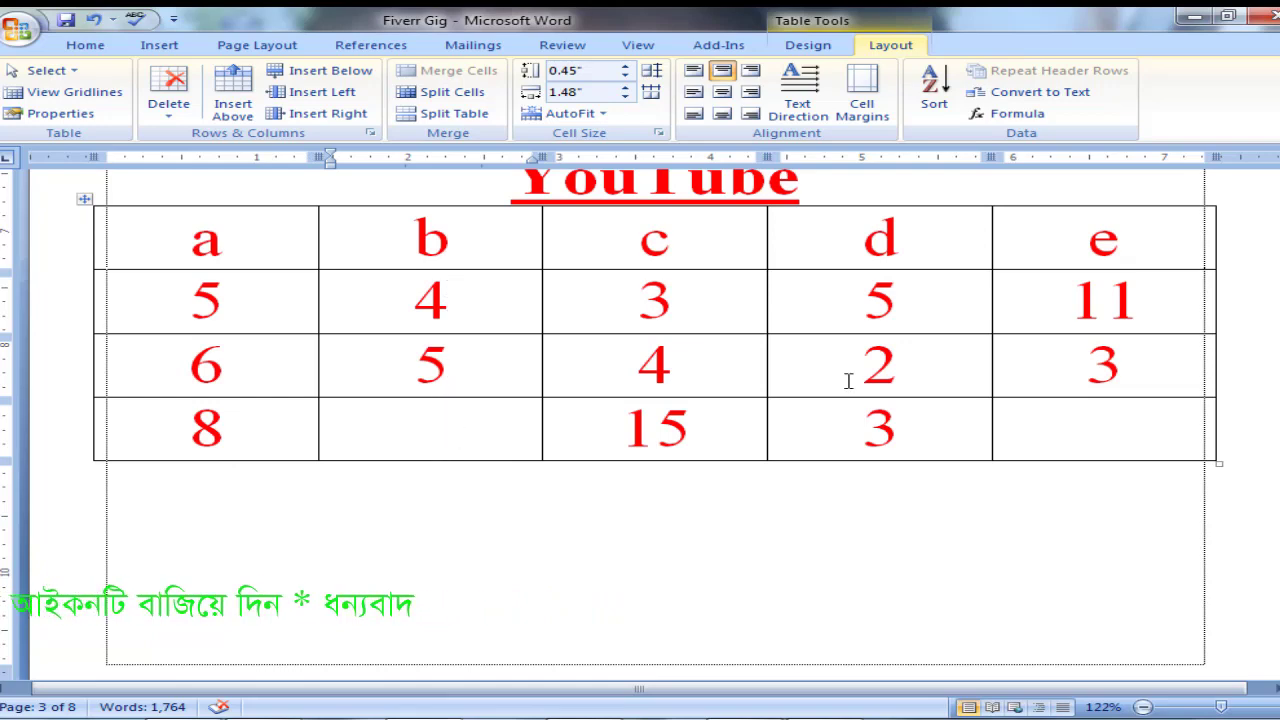
{"action": "left_click", "coordinate": [1012, 113]}
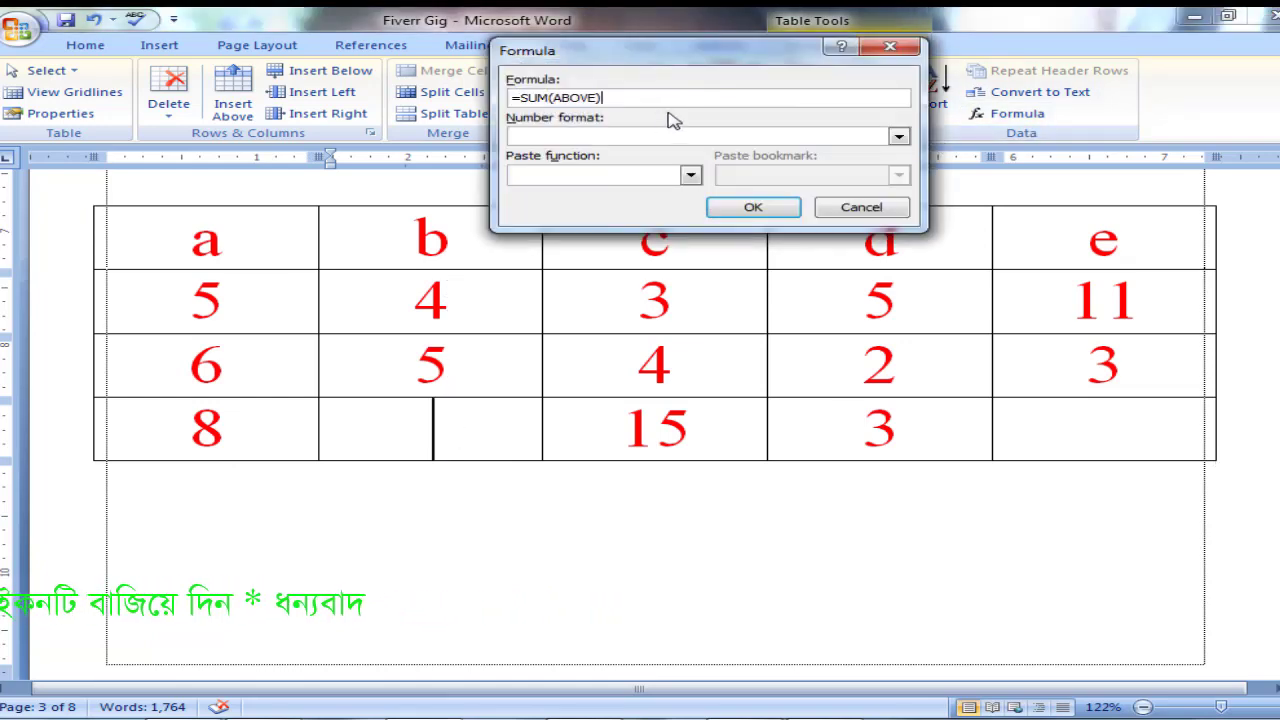
{"action": "key", "text": "BackSpace"}
{"action": "key", "text": "BackSpace"}
{"action": "key", "text": "BackSpace"}
{"action": "key", "text": "BackSpace"}
{"action": "key", "text": "BackSpace"}
{"action": "key", "text": "BackSpace"}
{"action": "key", "text": "BackSpace"}
{"action": "key", "text": "BackSpace"}
{"action": "key", "text": "BackSpace"}
{"action": "key", "text": "BackSpace"}
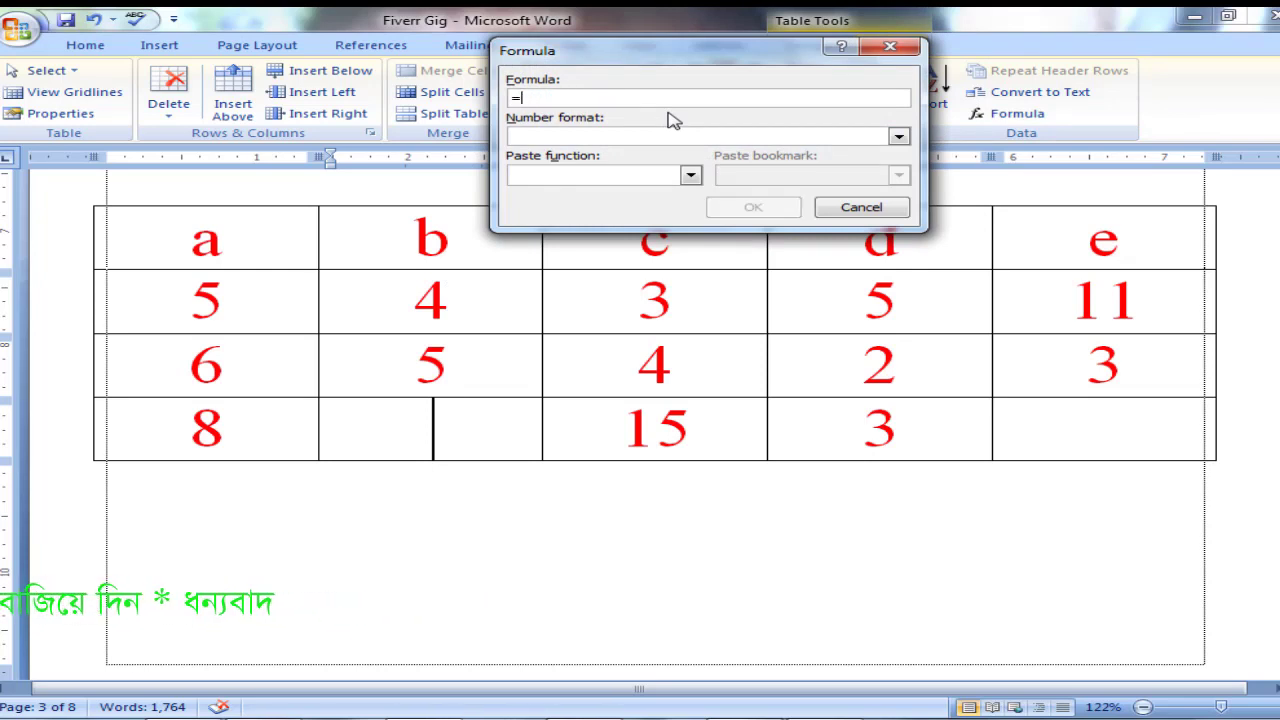
{"action": "type", "text": "b"}
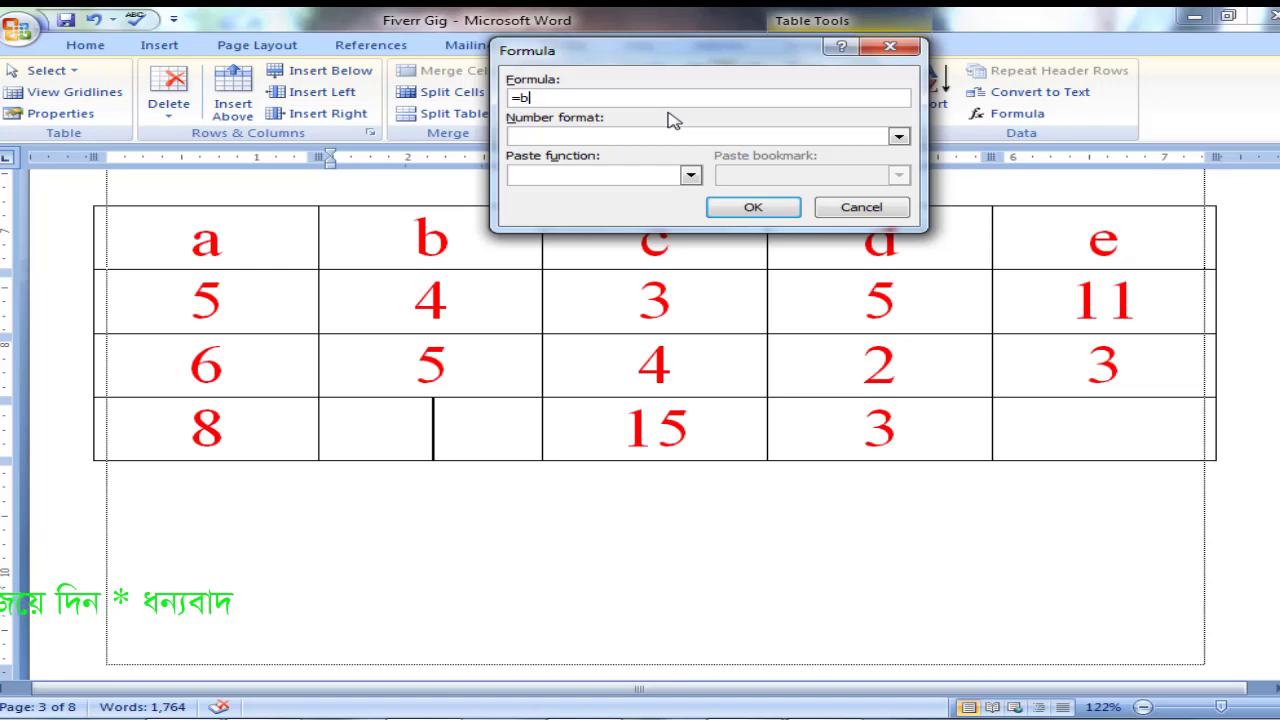
{"action": "type", "text": "2*"}
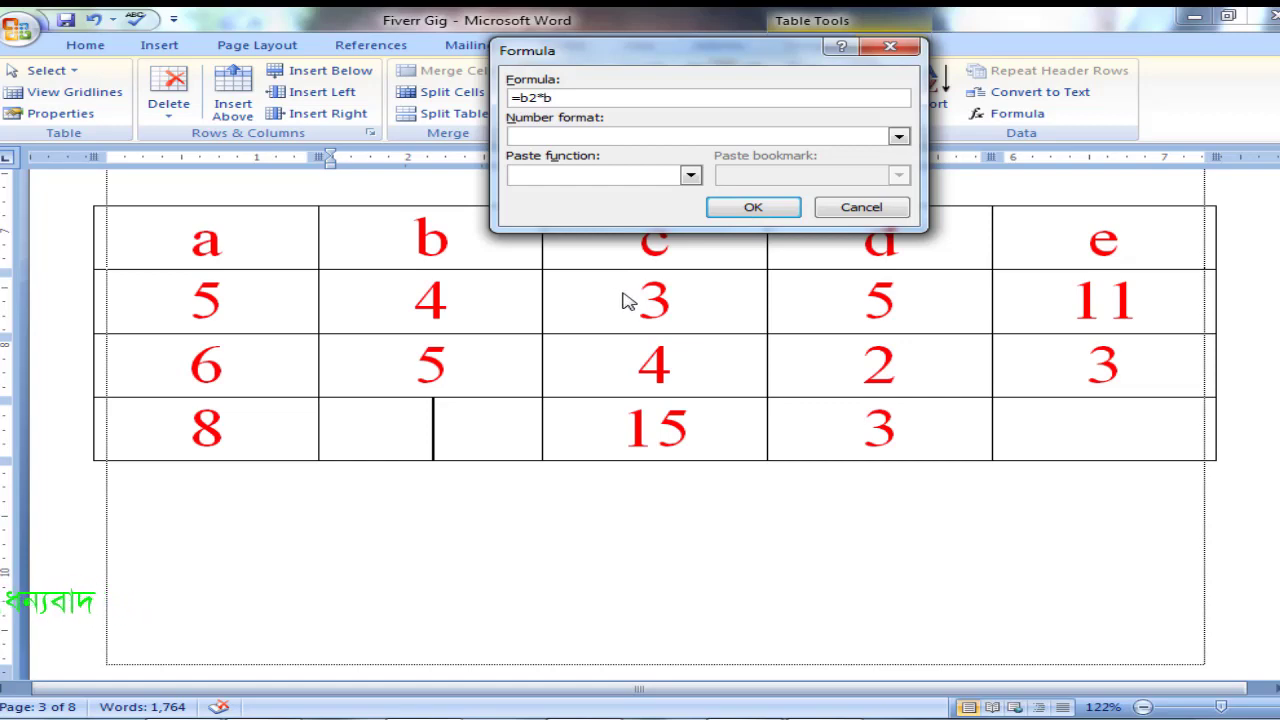
{"action": "type", "text": "b3"}
{"action": "left_click", "coordinate": [752, 207]}
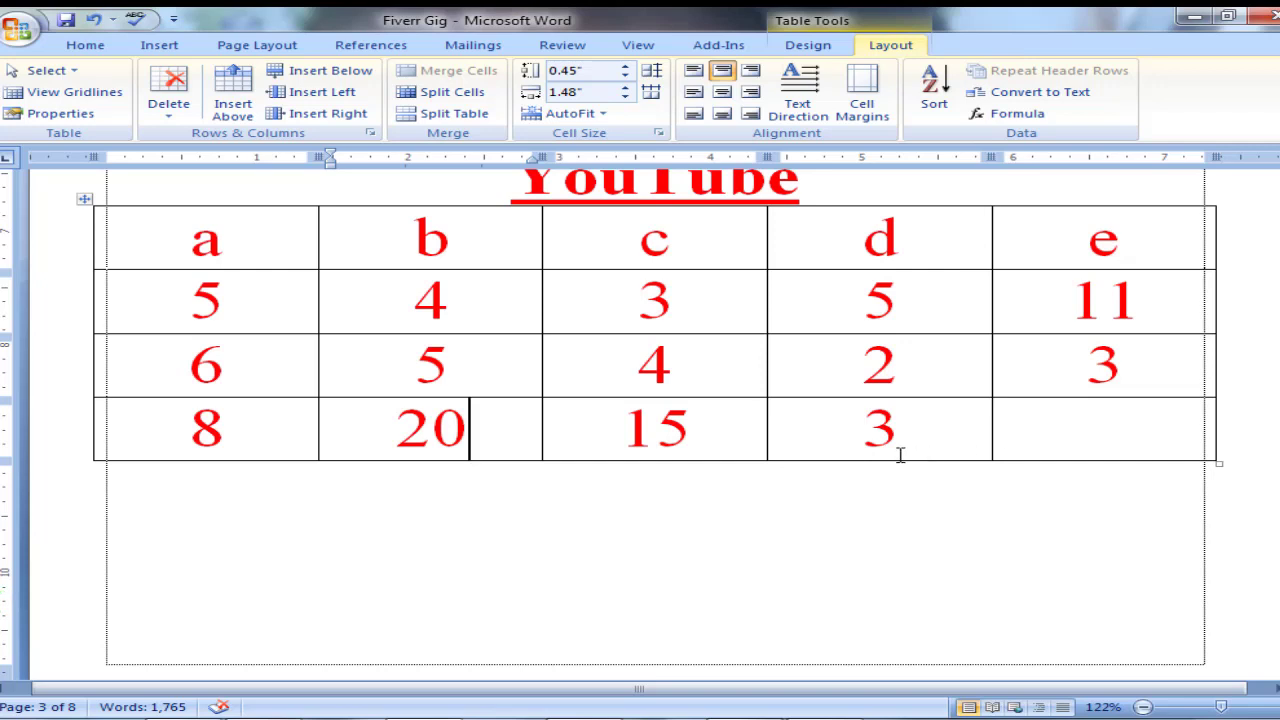
{"action": "left_click", "coordinate": [935, 719]}
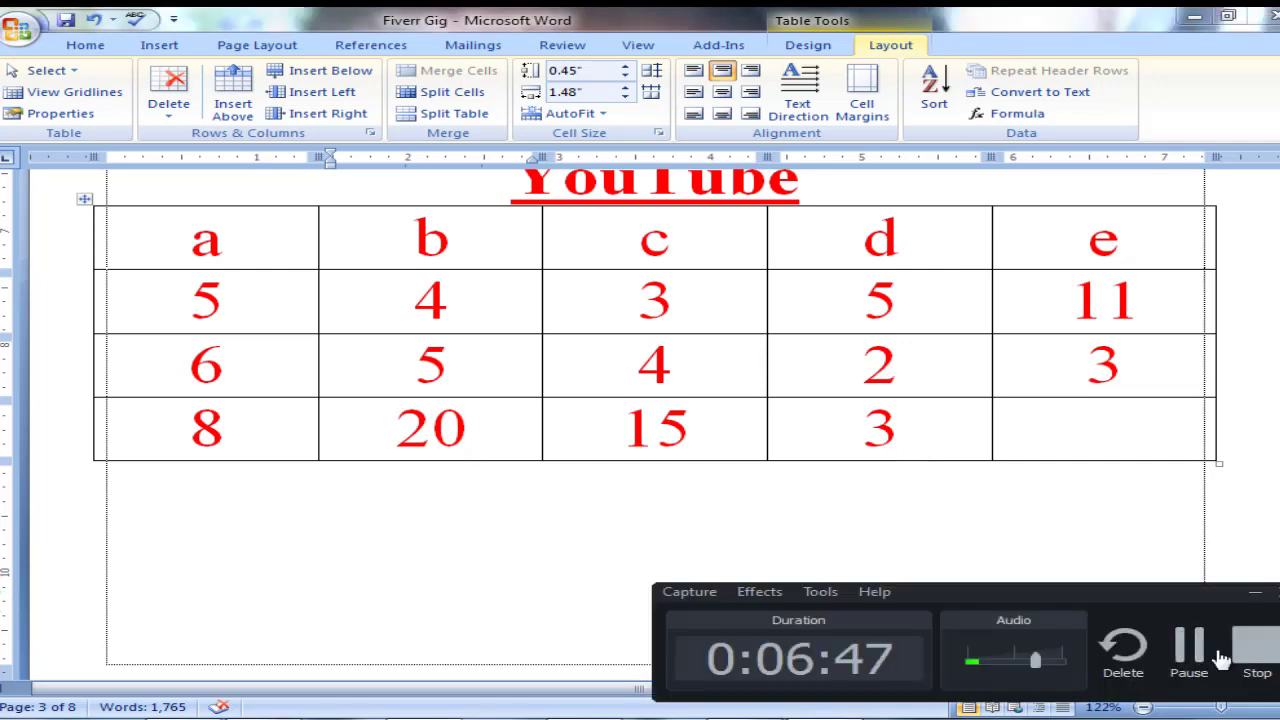
{"action": "left_click", "coordinate": [1200, 659]}
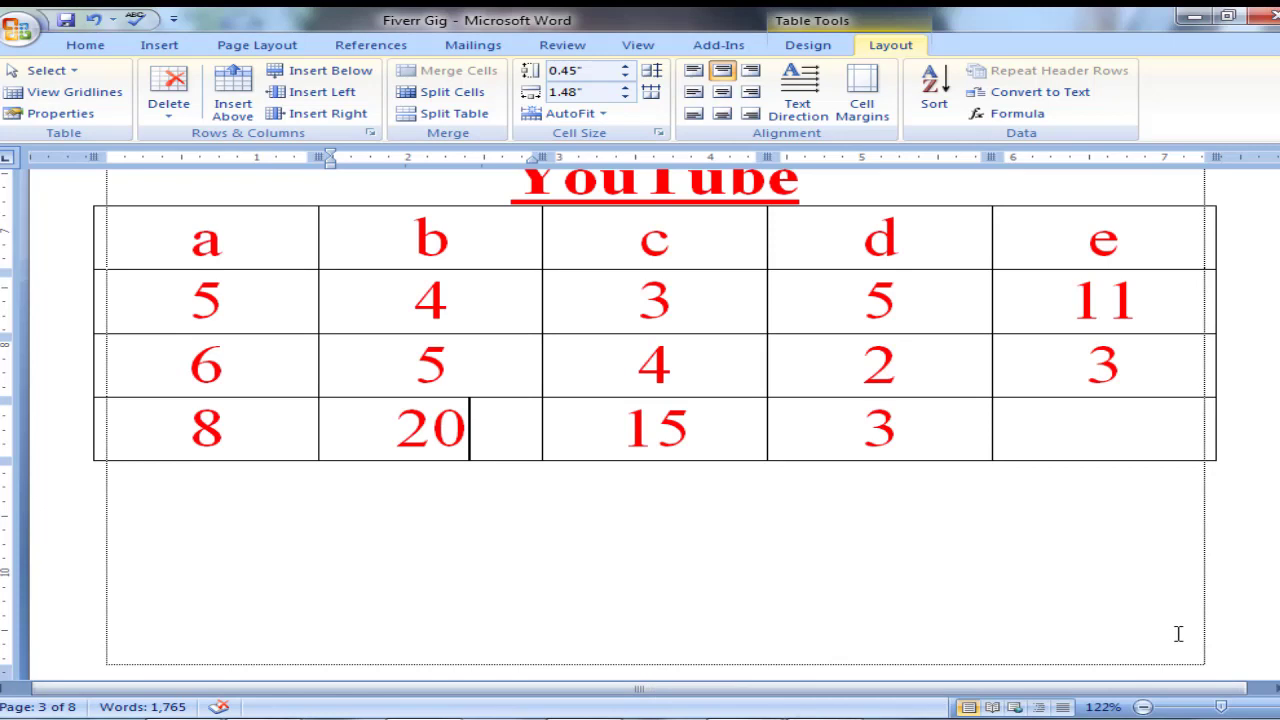
Examine the table row by row, from the column-letter row to the last row, to work out the cell references.
{"action": "left_click", "coordinate": [1052, 428]}
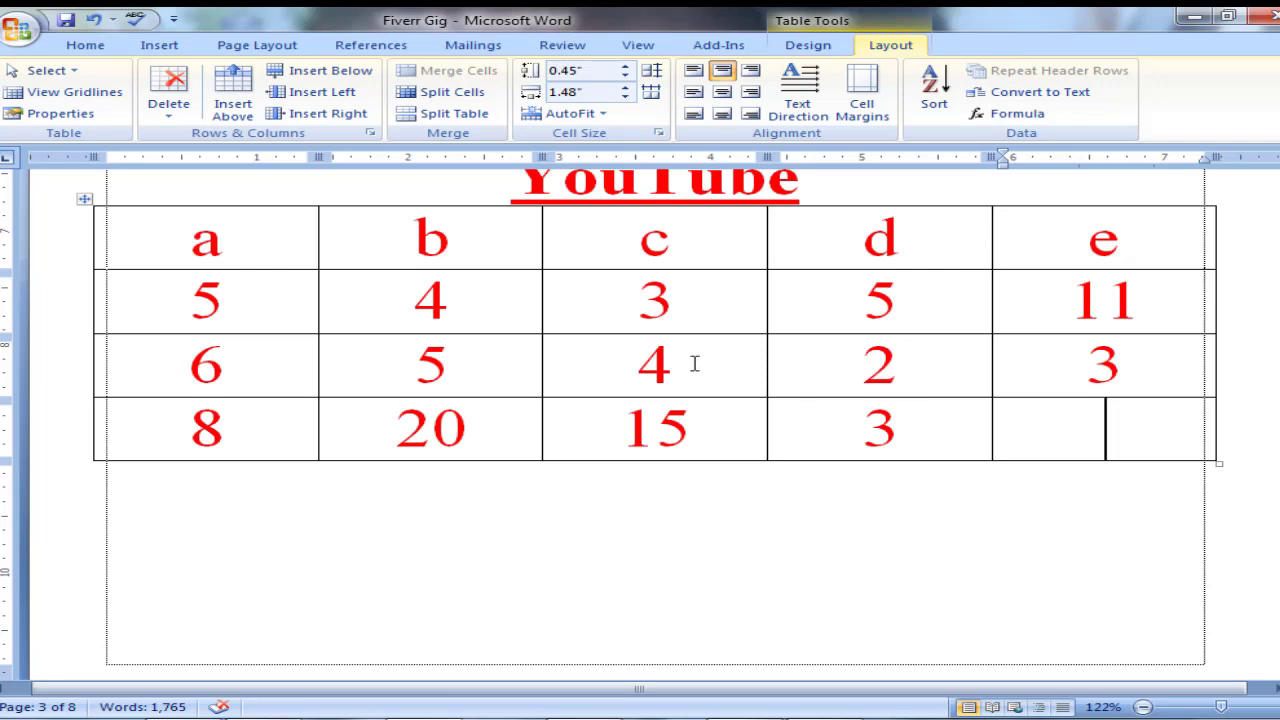
{"action": "left_click_drag", "start_coordinate": [160, 241], "coordinate": [350, 246]}
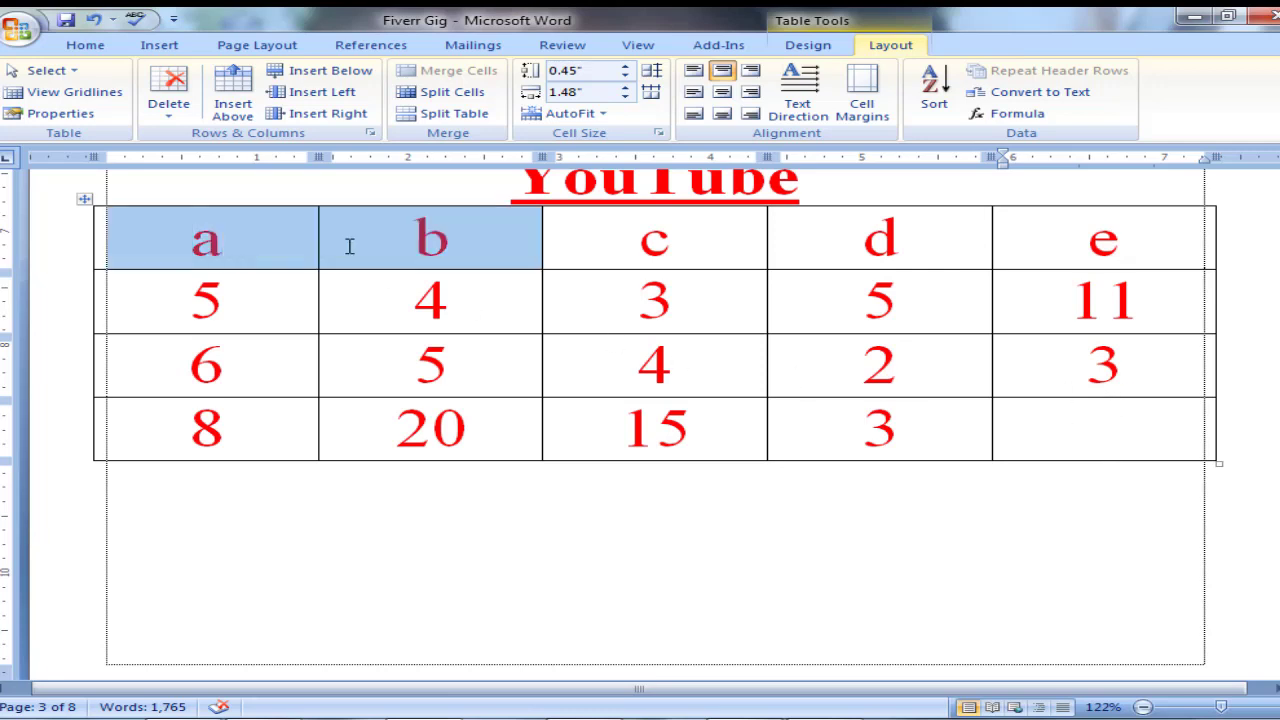
{"action": "left_click_drag", "start_coordinate": [508, 248], "coordinate": [1095, 255]}
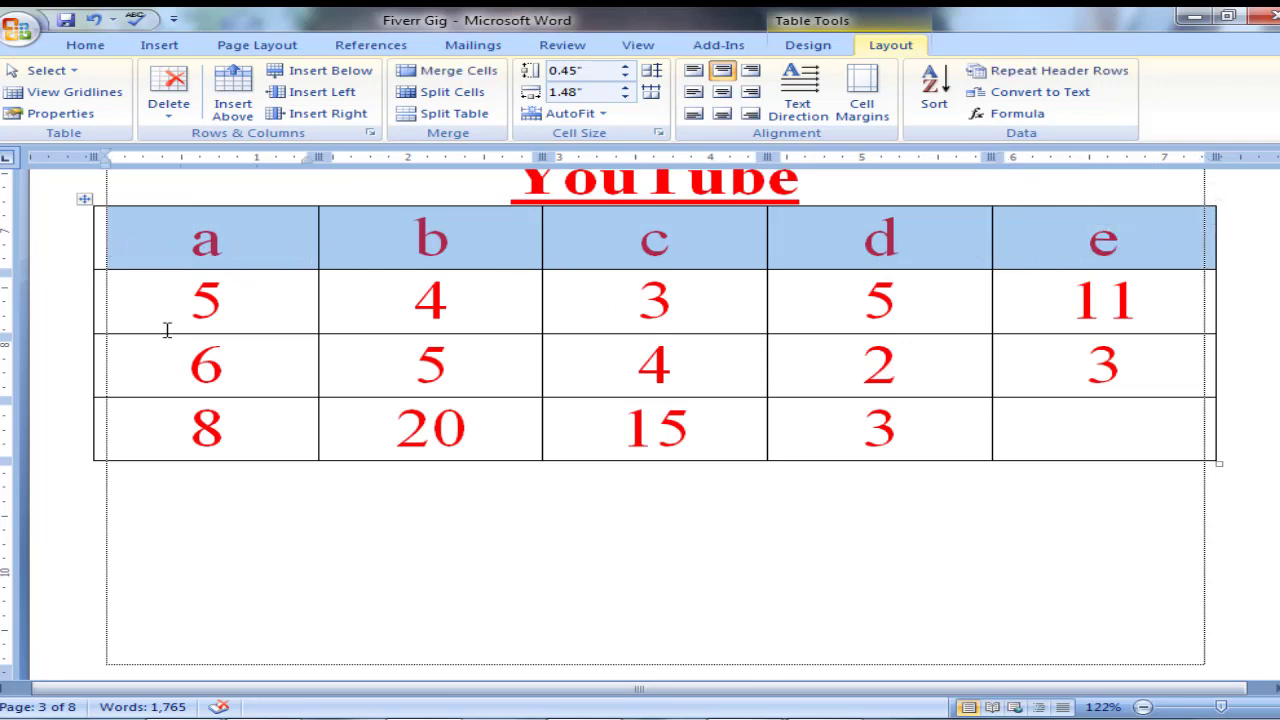
{"action": "left_click_drag", "start_coordinate": [172, 312], "coordinate": [1046, 310]}
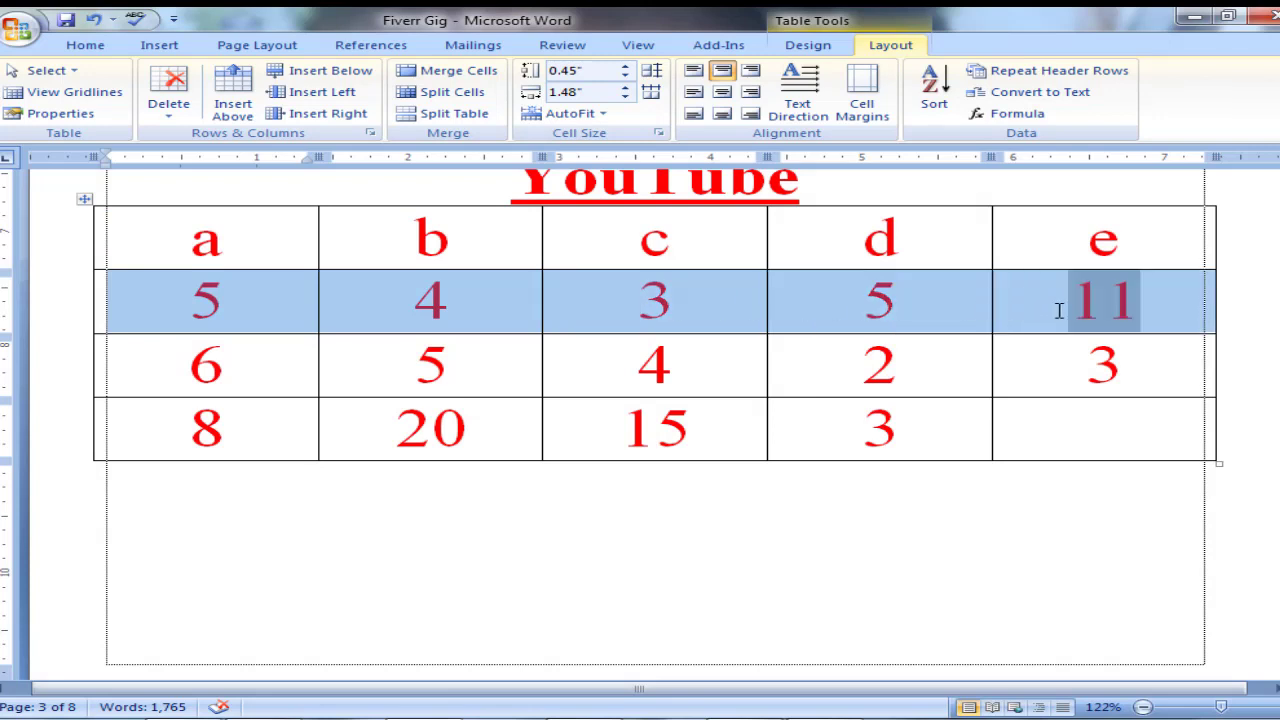
{"action": "left_click_drag", "start_coordinate": [148, 376], "coordinate": [1023, 369]}
{"action": "left_click_drag", "start_coordinate": [136, 436], "coordinate": [1043, 434]}
{"action": "left_click", "coordinate": [706, 374]}
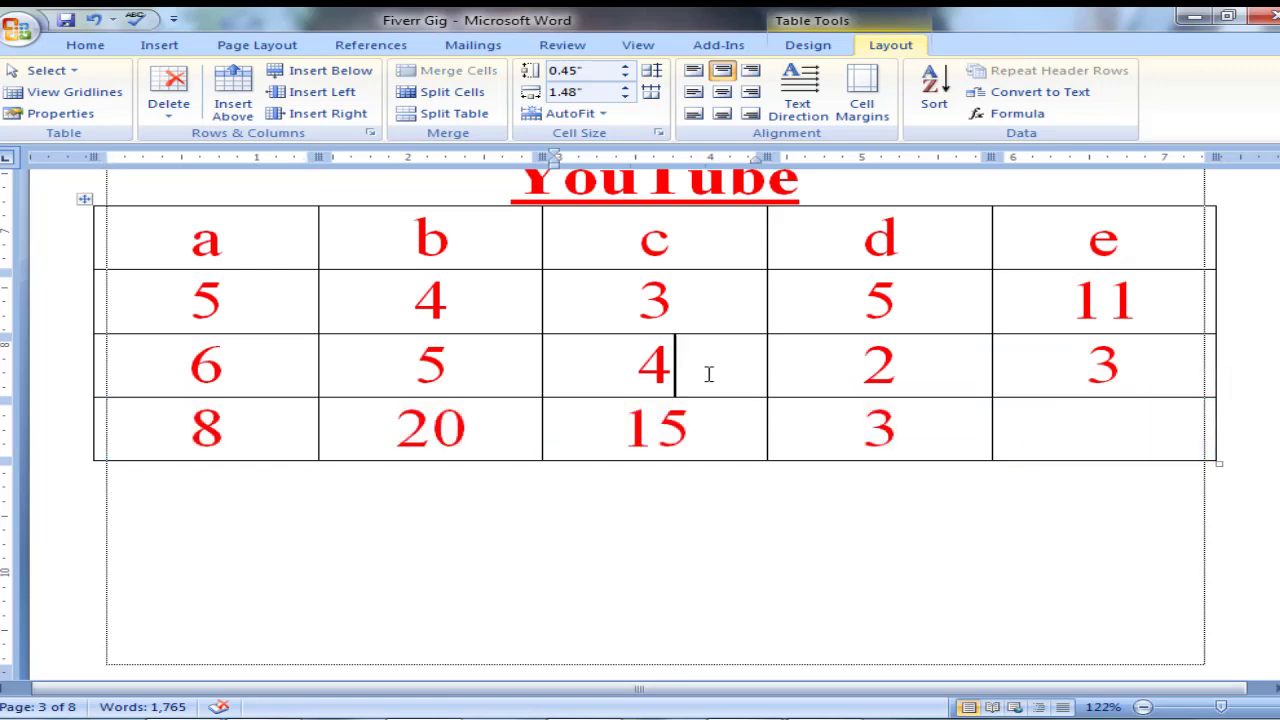
{"action": "left_click", "coordinate": [228, 251]}
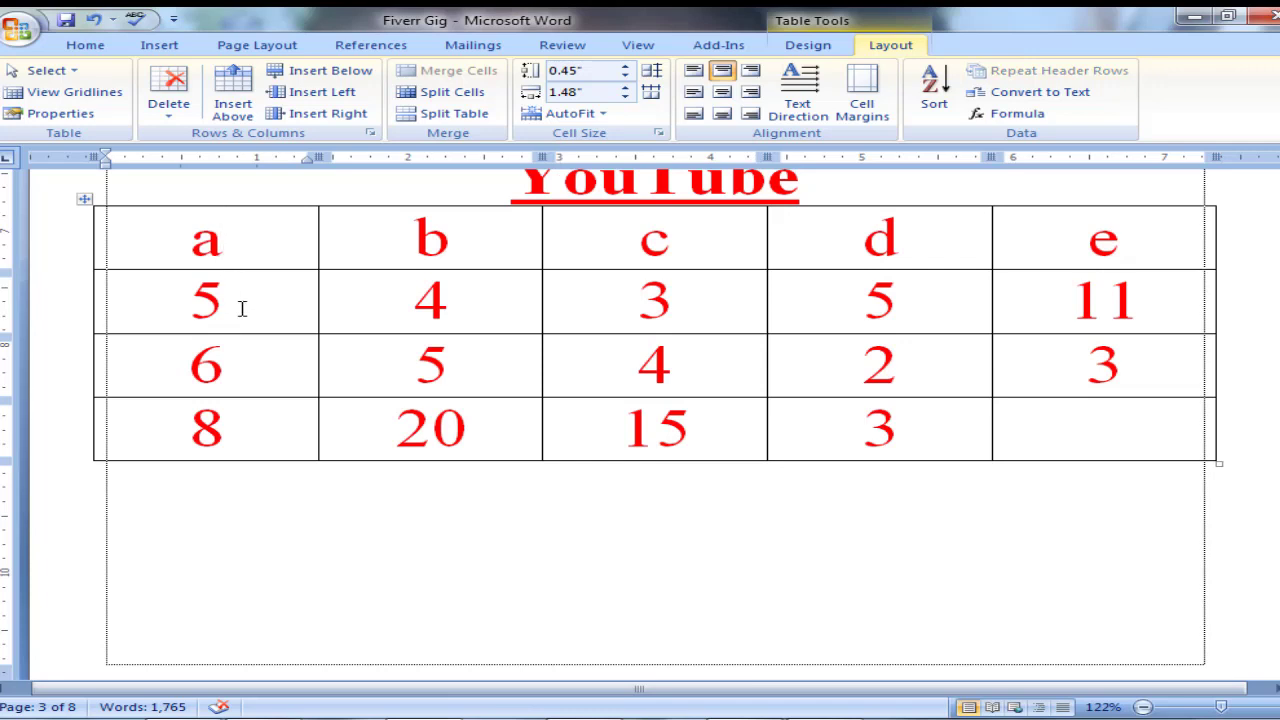
{"action": "left_click_drag", "start_coordinate": [106, 240], "coordinate": [1024, 255]}
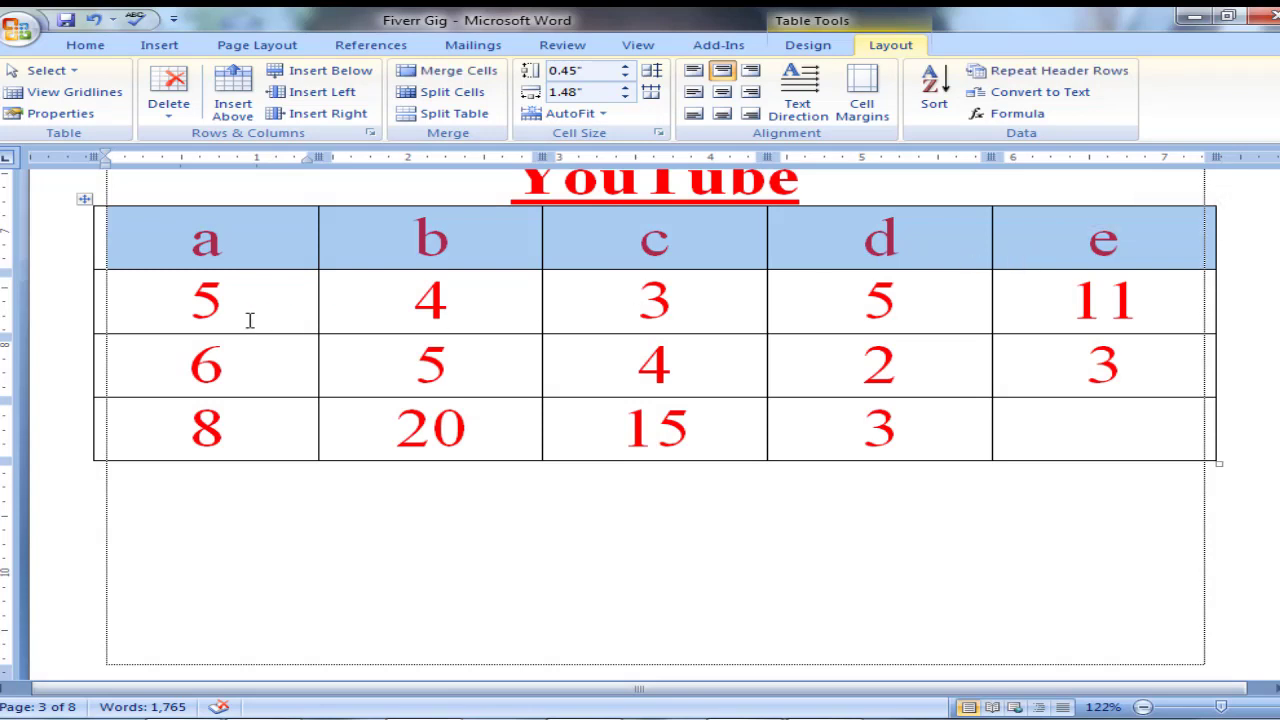
{"action": "left_click_drag", "start_coordinate": [250, 320], "coordinate": [1040, 310]}
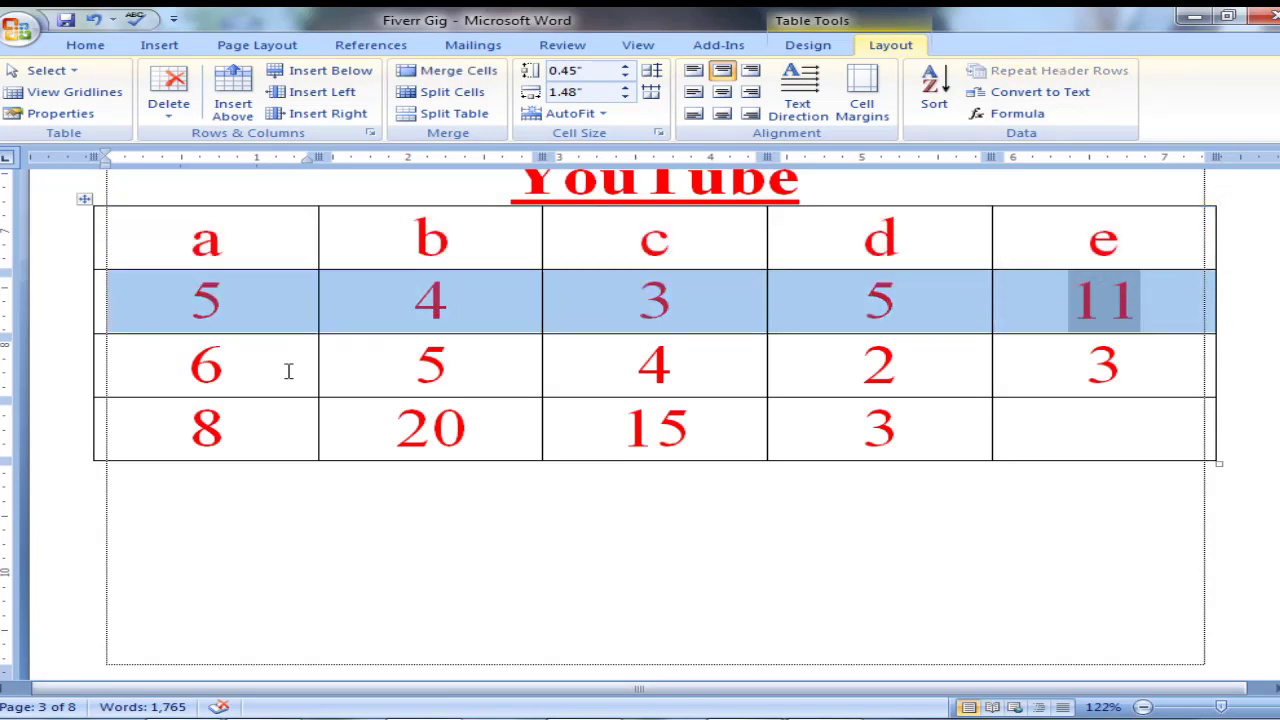
{"action": "left_click_drag", "start_coordinate": [288, 371], "coordinate": [826, 374]}
{"action": "left_click_drag", "start_coordinate": [240, 434], "coordinate": [1017, 426]}
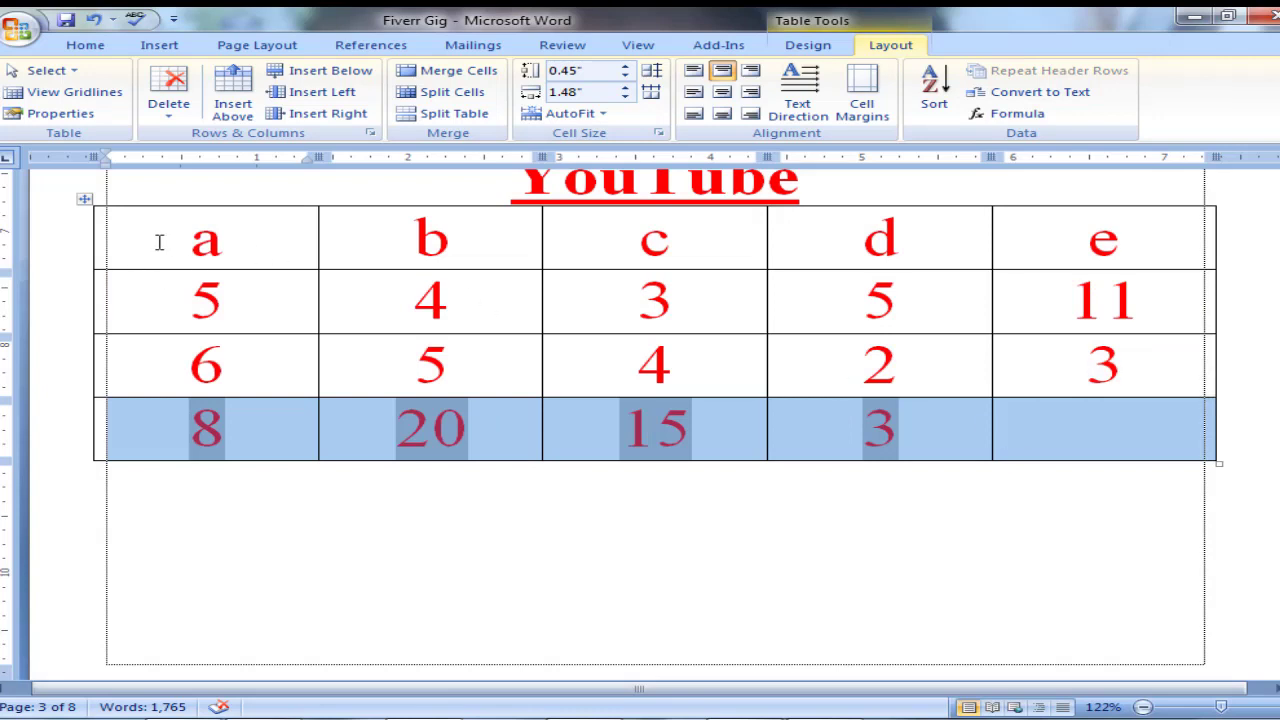
{"action": "left_click_drag", "start_coordinate": [159, 242], "coordinate": [600, 248]}
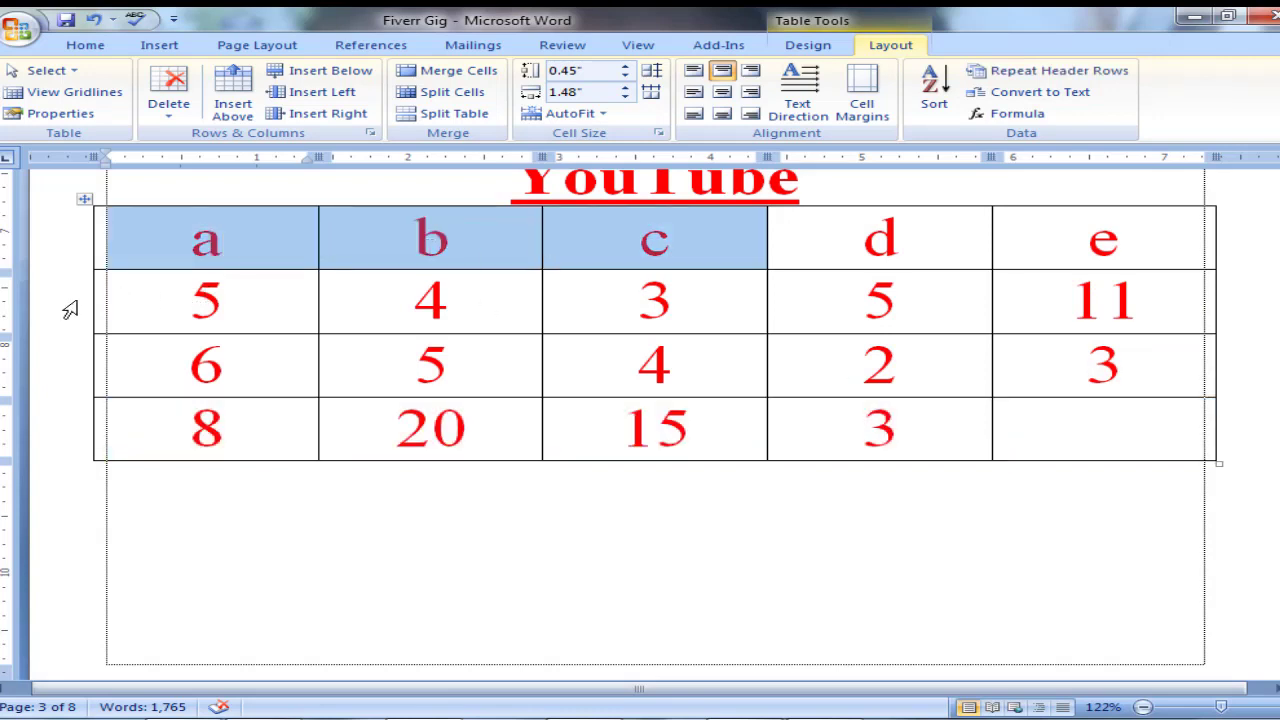
{"action": "left_click_drag", "start_coordinate": [151, 297], "coordinate": [277, 297]}
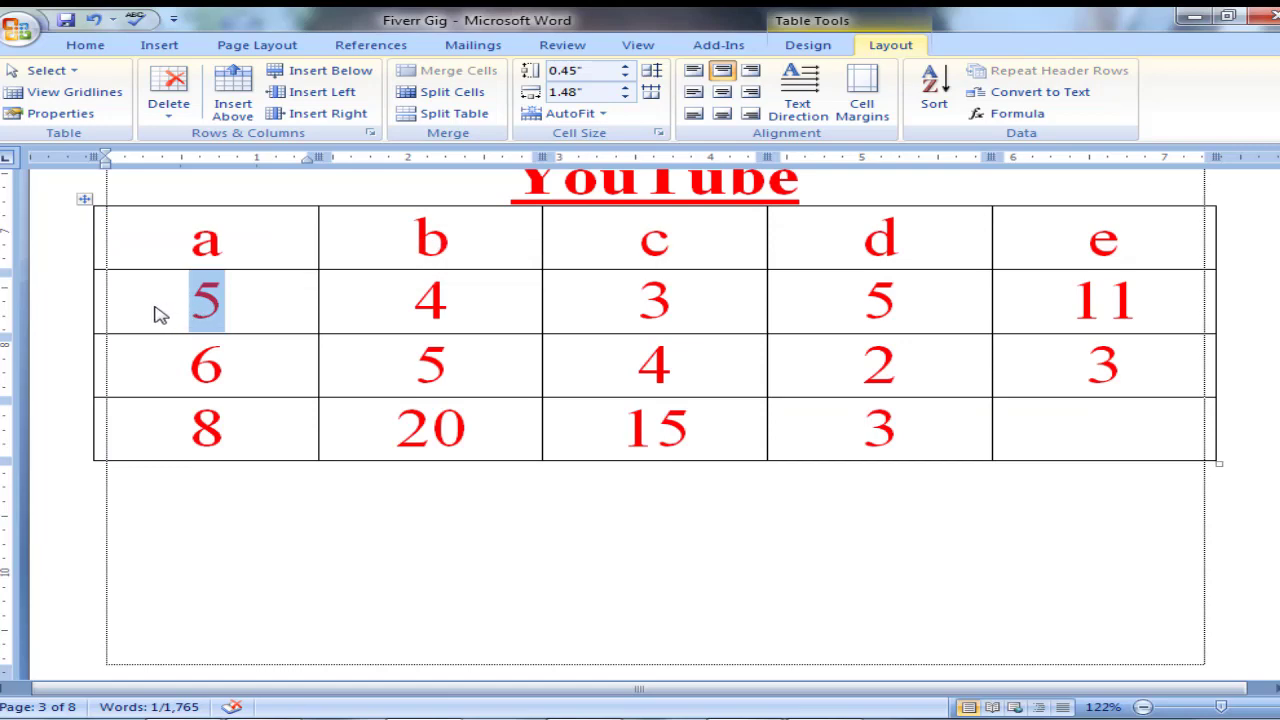
{"action": "left_click_drag", "start_coordinate": [188, 306], "coordinate": [248, 318]}
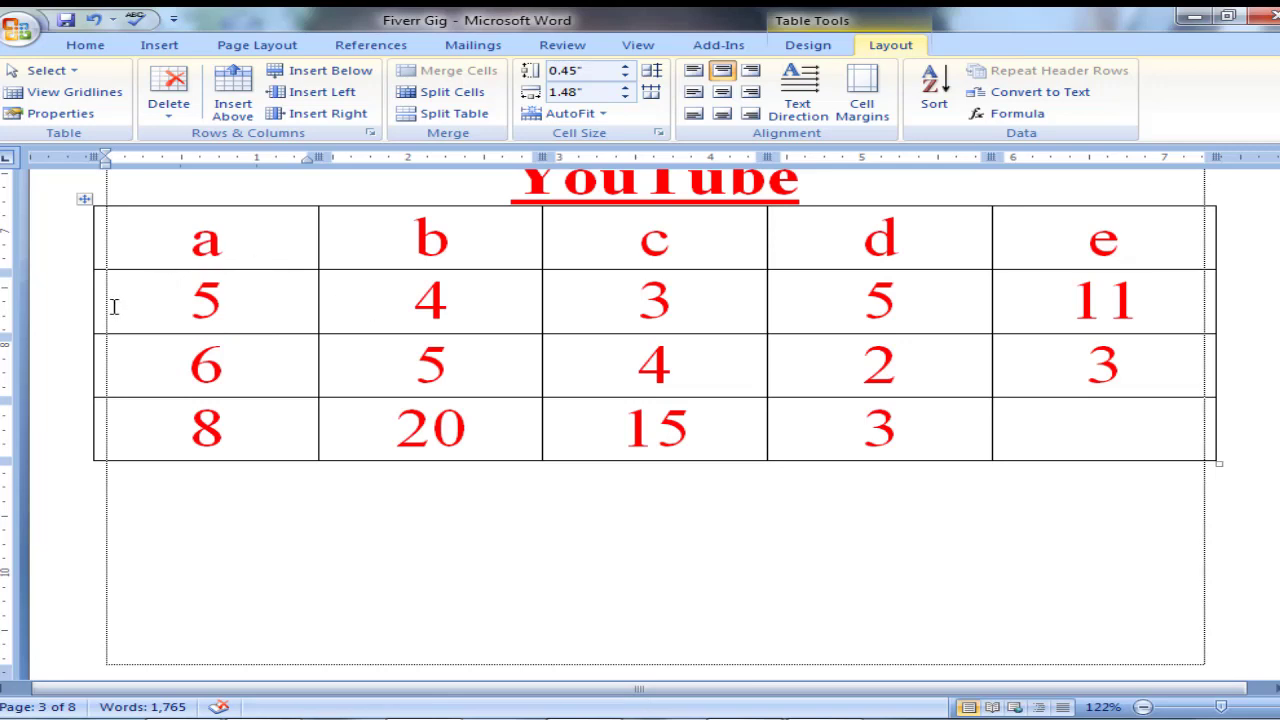
{"action": "left_click_drag", "start_coordinate": [114, 303], "coordinate": [1008, 327]}
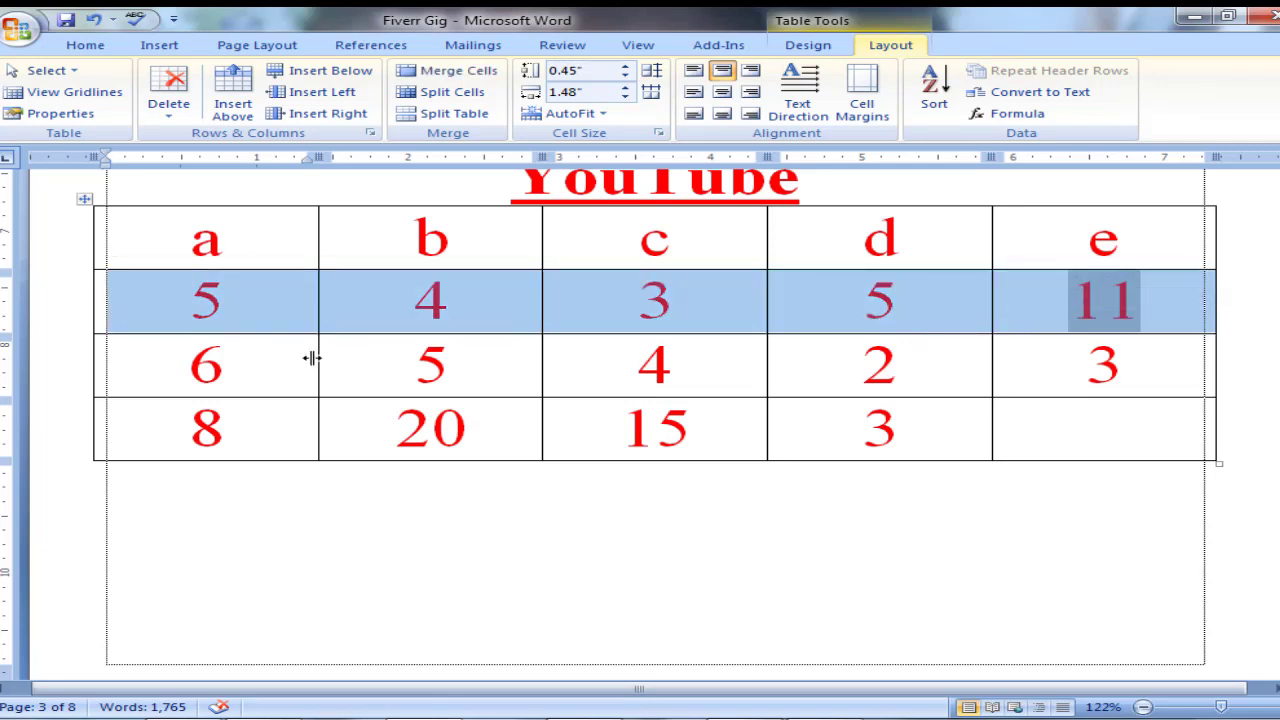
{"action": "left_click_drag", "start_coordinate": [268, 361], "coordinate": [998, 376]}
{"action": "left_click_drag", "start_coordinate": [256, 432], "coordinate": [1028, 427]}
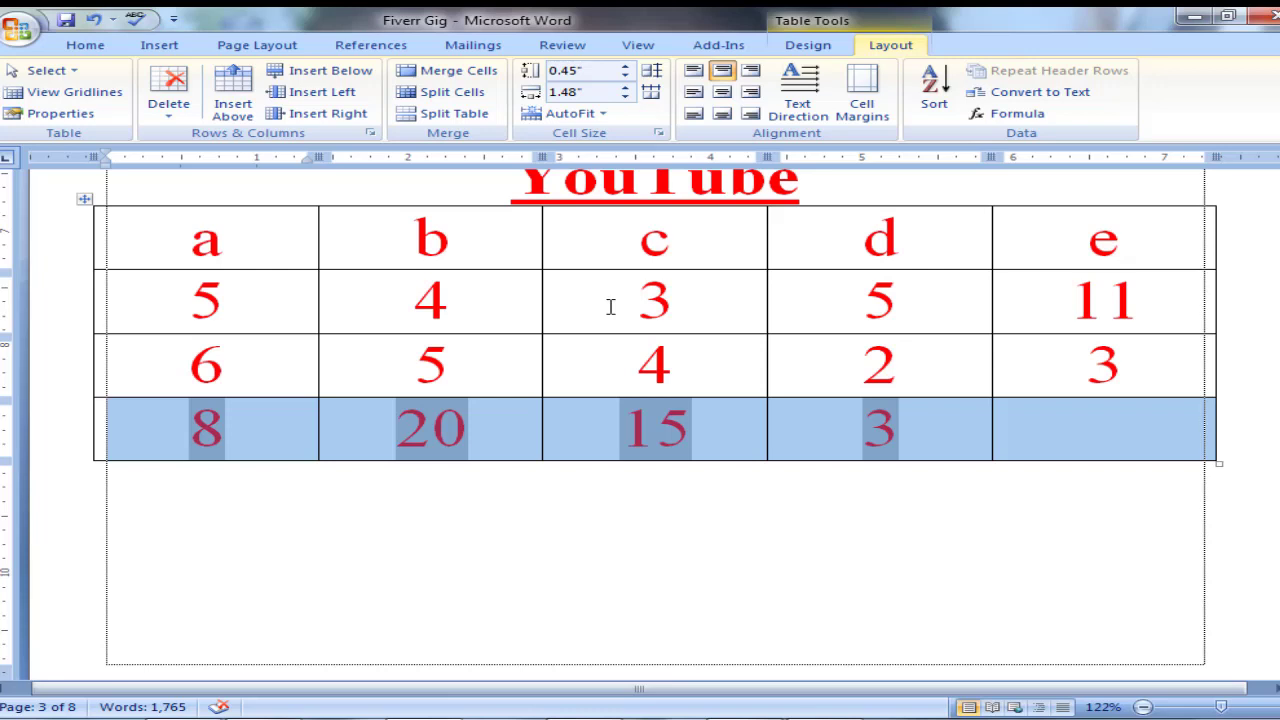
Insert the formula =c4/d4 in the last-row cell of column e.
{"action": "left_click", "coordinate": [1064, 434]}
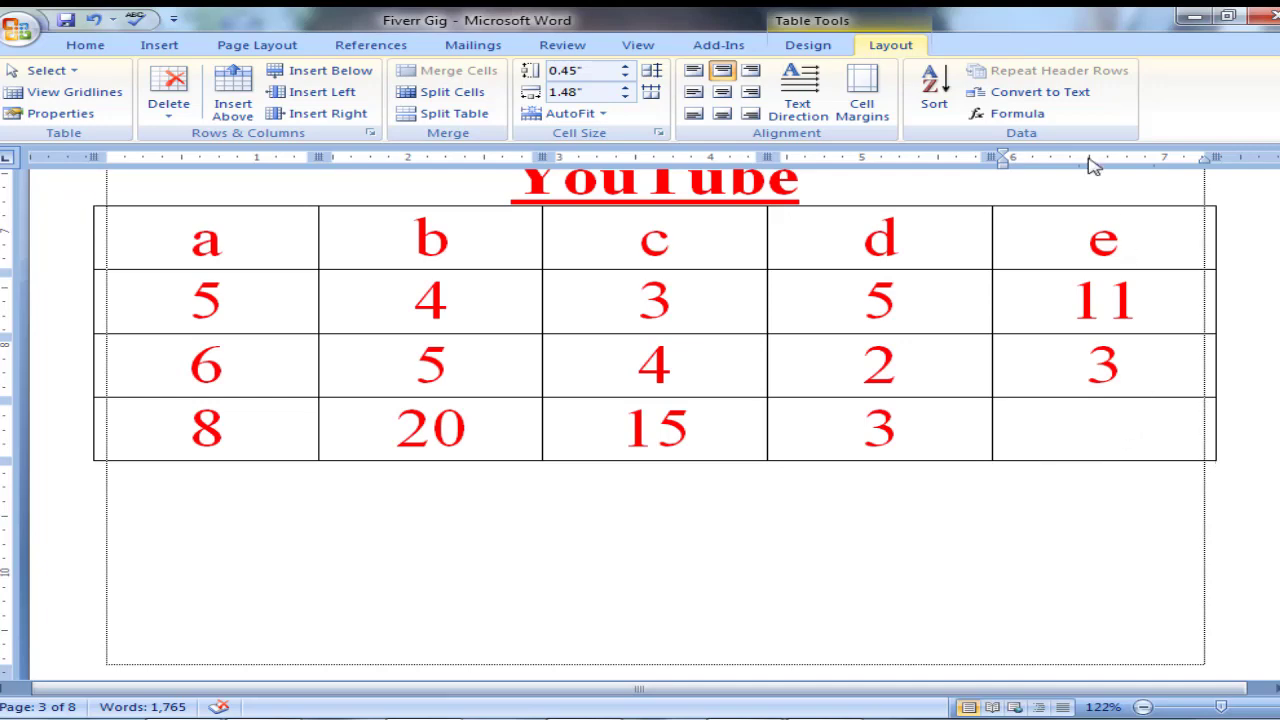
{"action": "left_click", "coordinate": [1012, 114]}
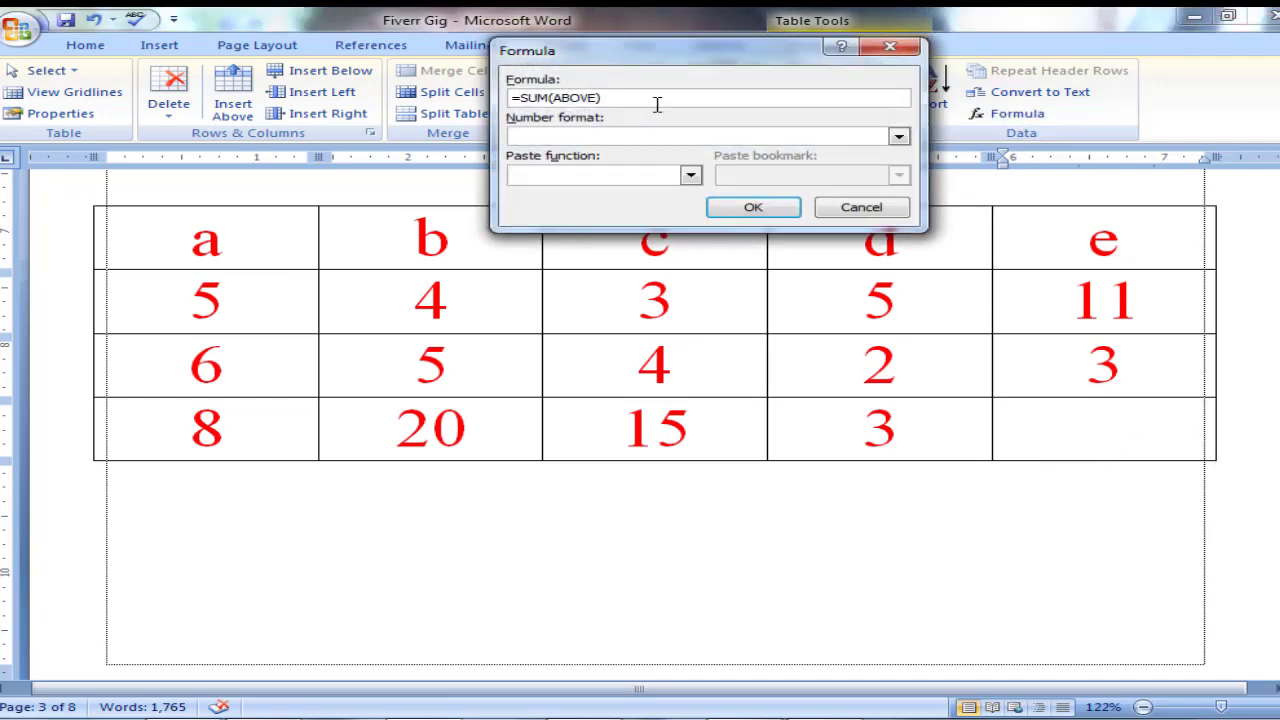
{"action": "key", "text": "BackSpace"}
{"action": "key", "text": "BackSpace"}
{"action": "key", "text": "BackSpace"}
{"action": "key", "text": "BackSpace"}
{"action": "key", "text": "BackSpace"}
{"action": "key", "text": "BackSpace"}
{"action": "key", "text": "BackSpace"}
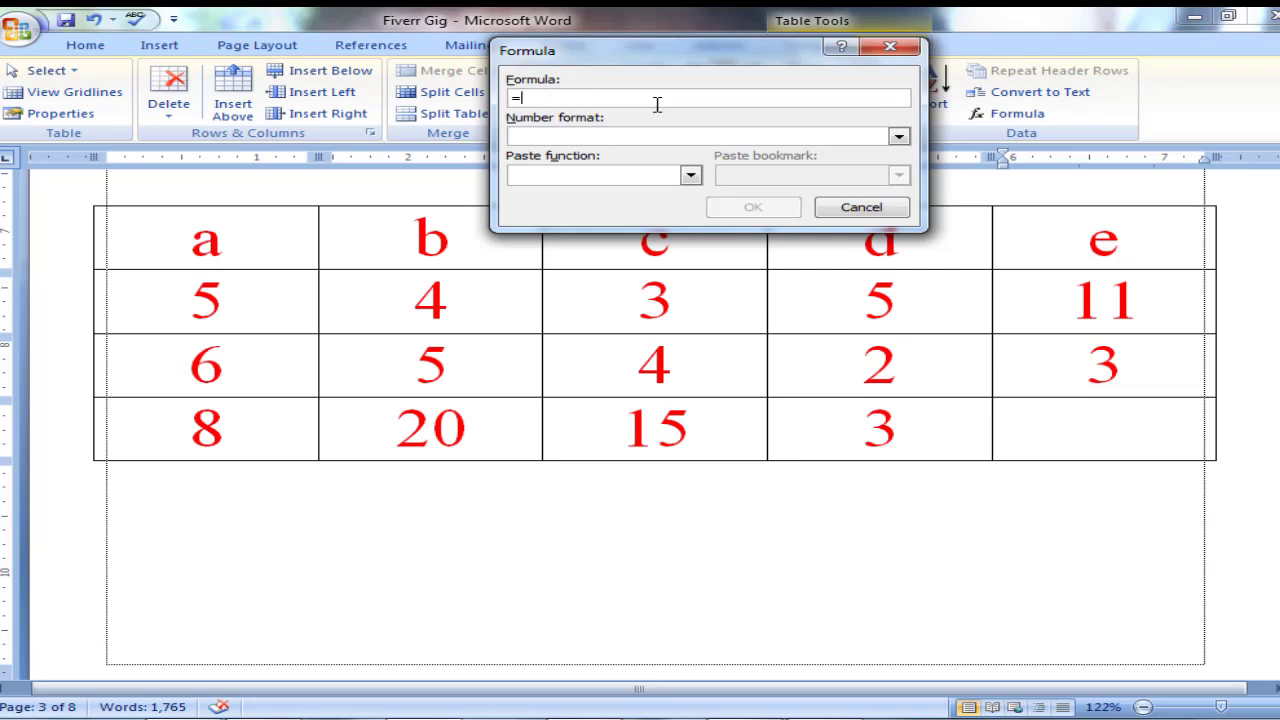
{"action": "type", "text": "c4/d4"}
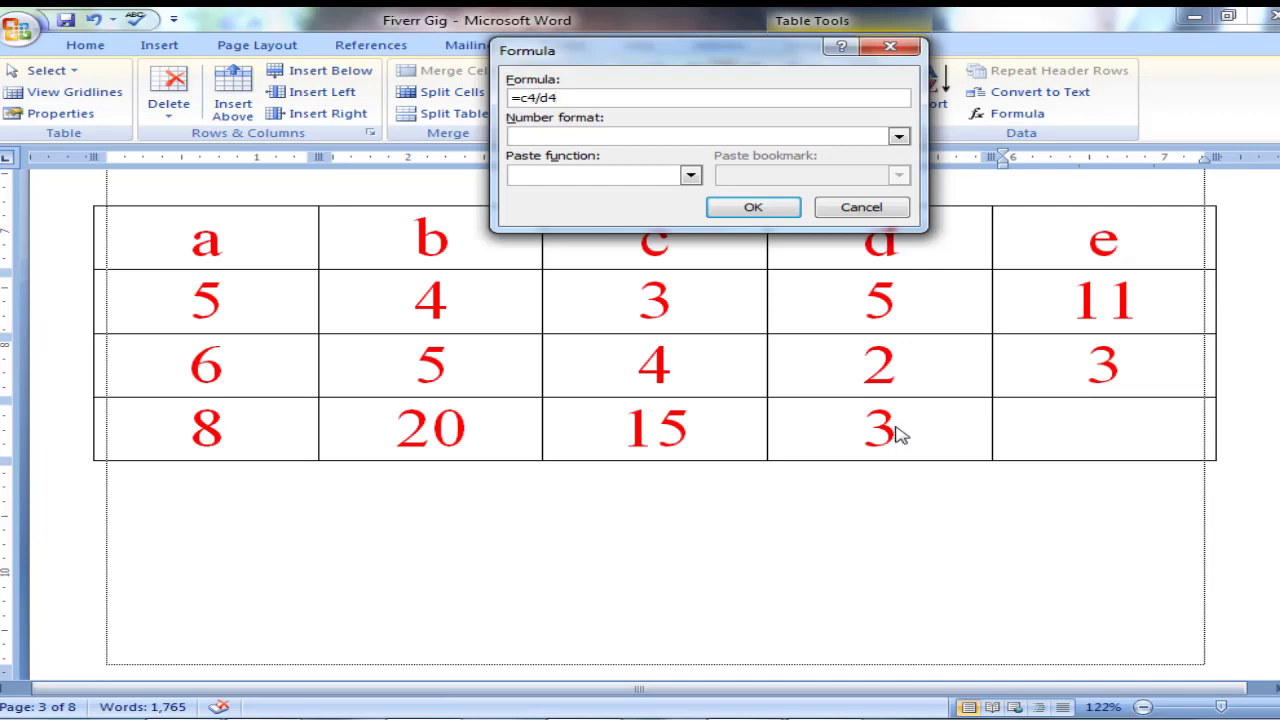
{"action": "left_click", "coordinate": [753, 207]}
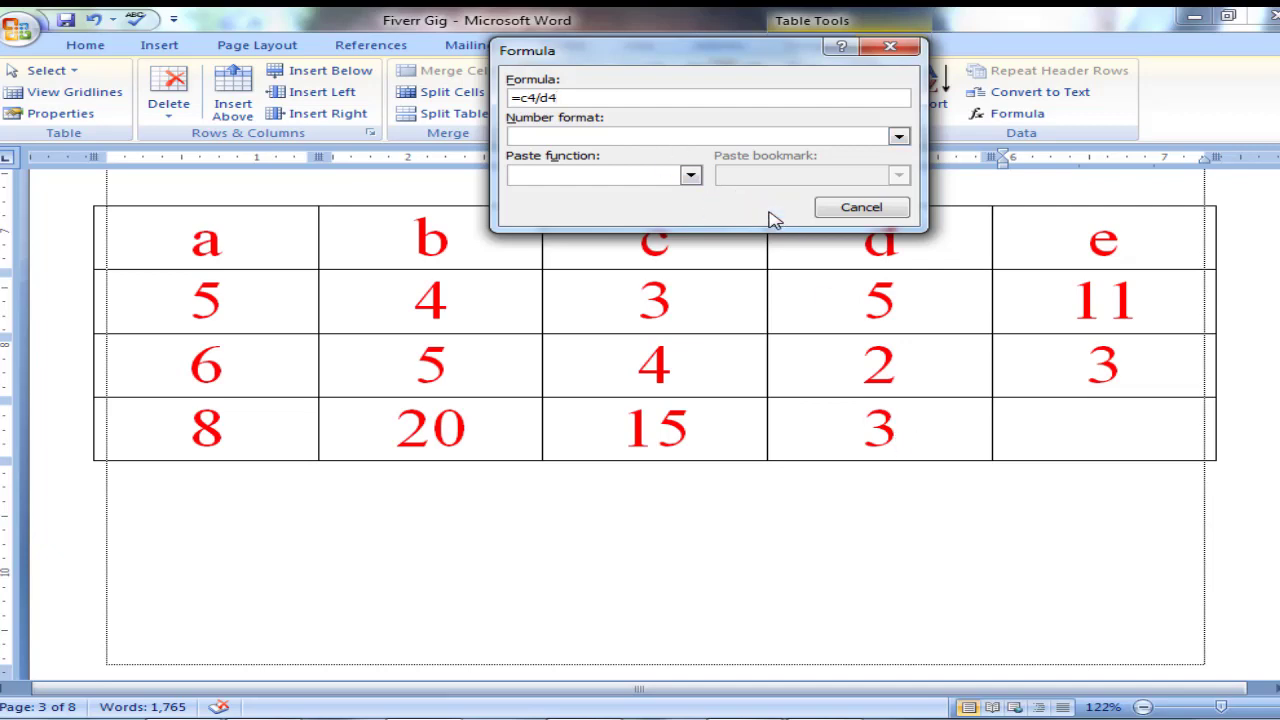